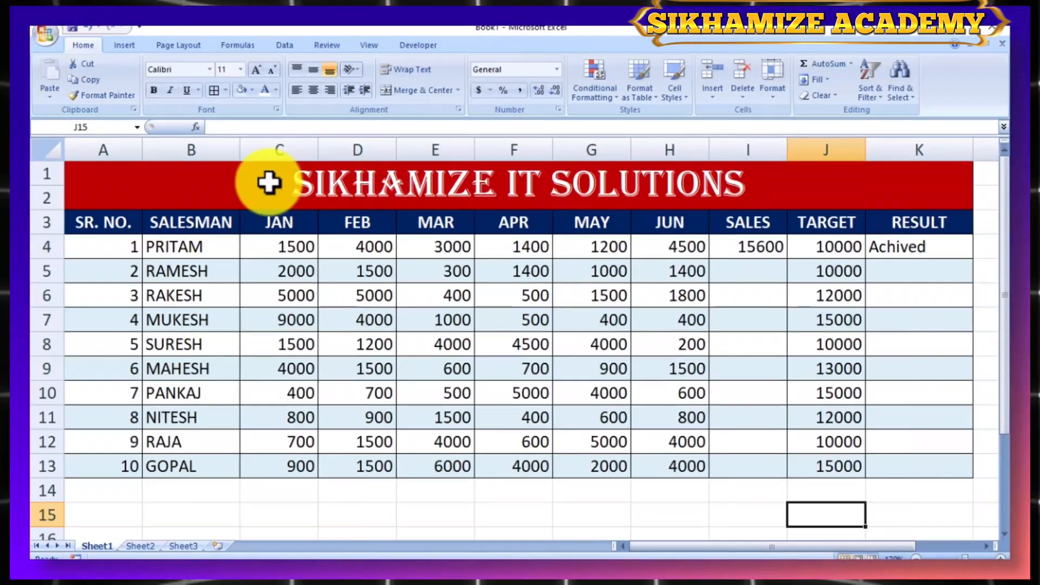
- Examine the finished sales sheet's title, column headers, and the row 4 monthly figures, SALES total, TARGET and RESULT formula
click(269, 182)
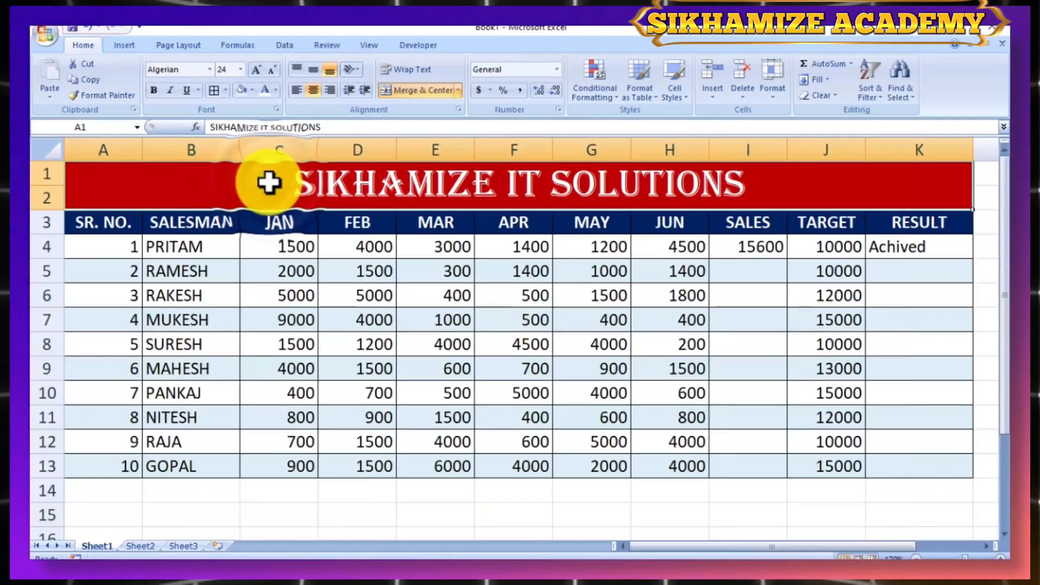
click(186, 253)
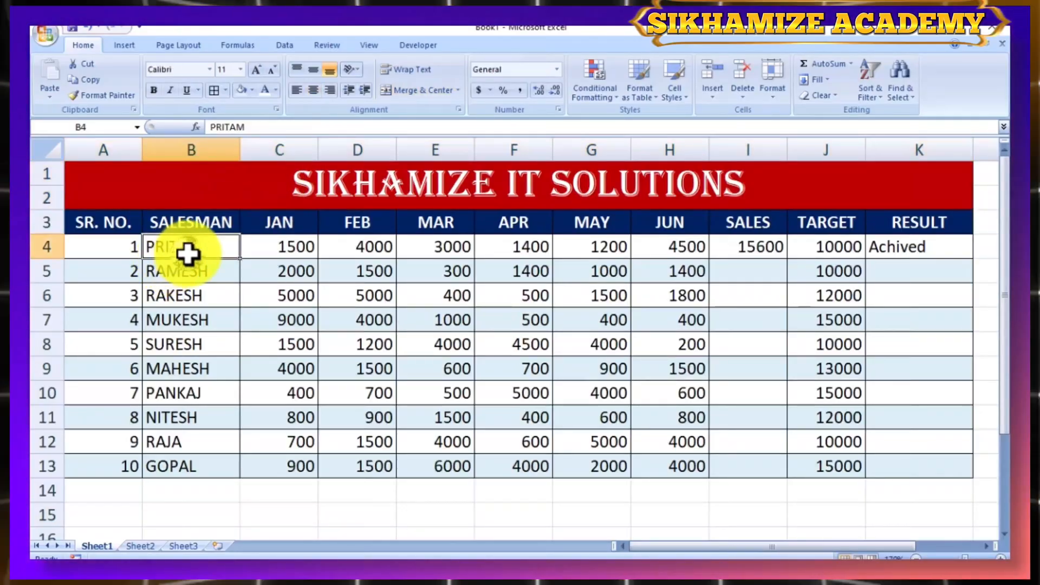
click(203, 216)
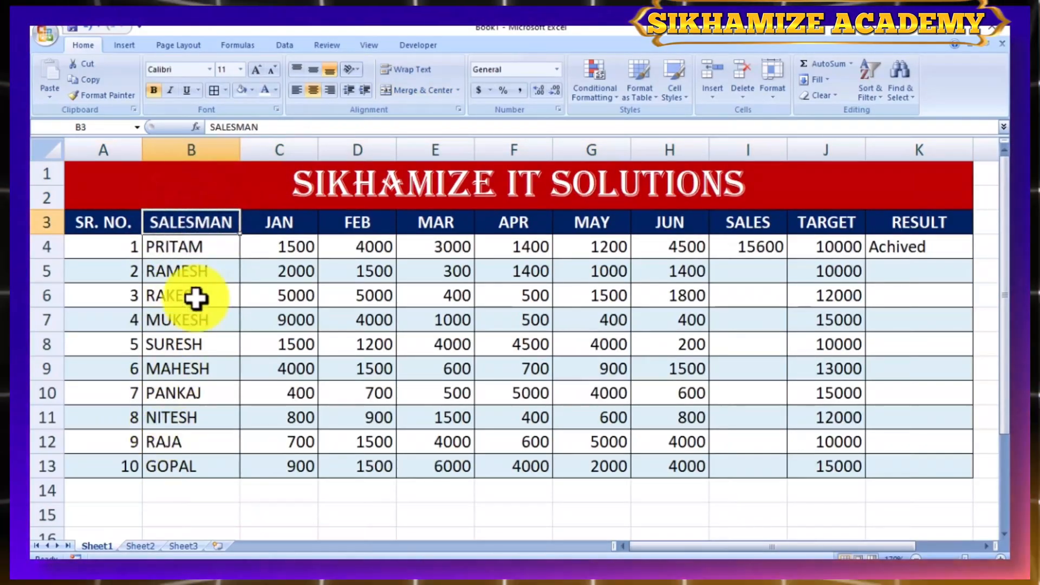
click(287, 219)
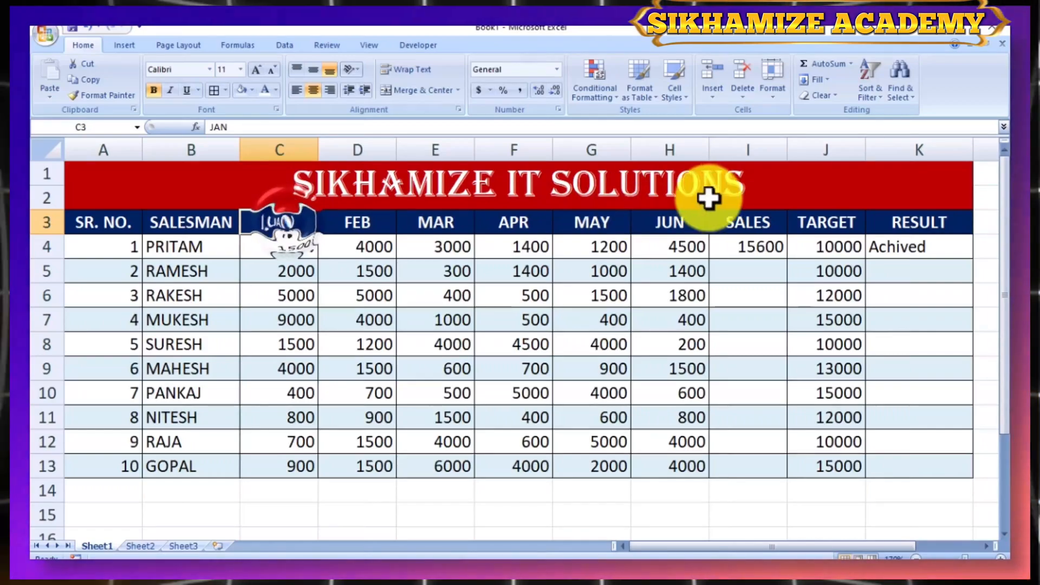
click(664, 219)
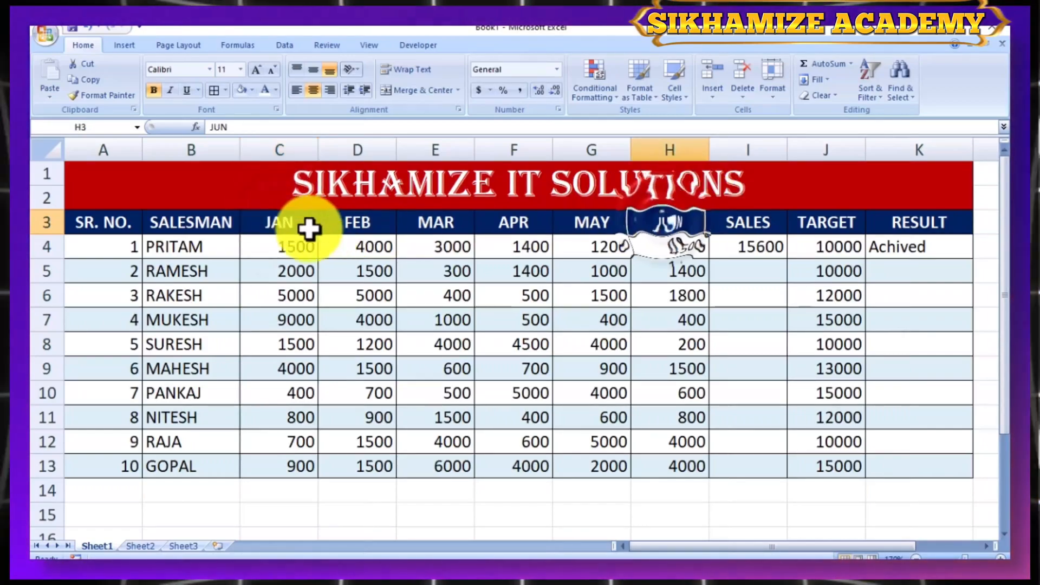
click(304, 248)
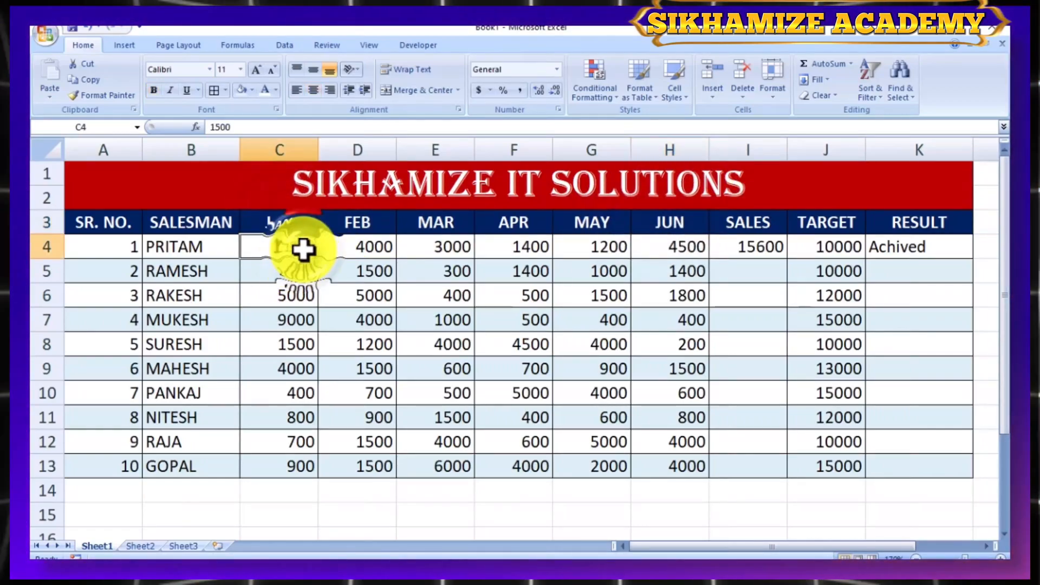
click(348, 244)
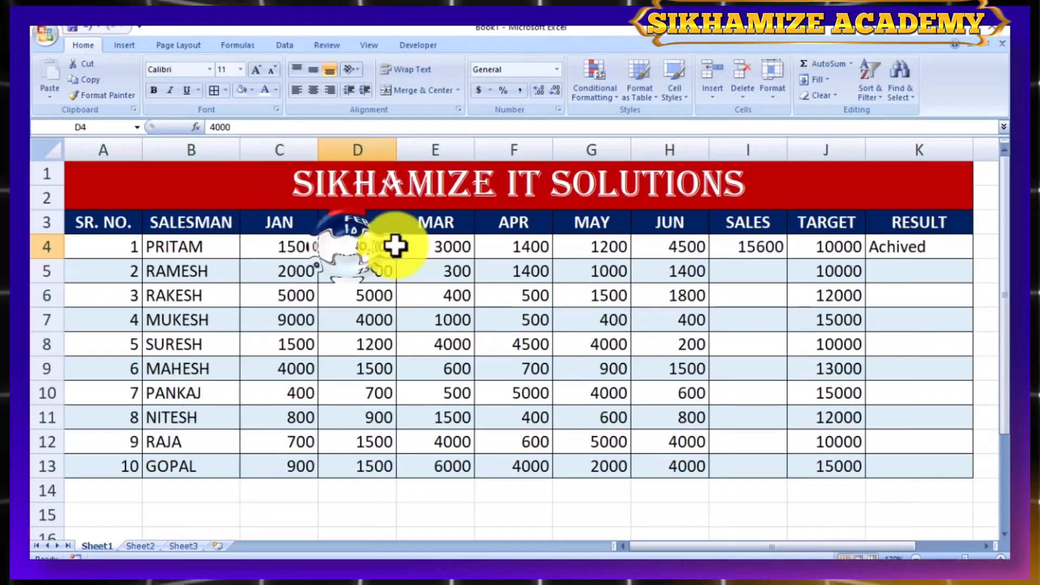
click(429, 248)
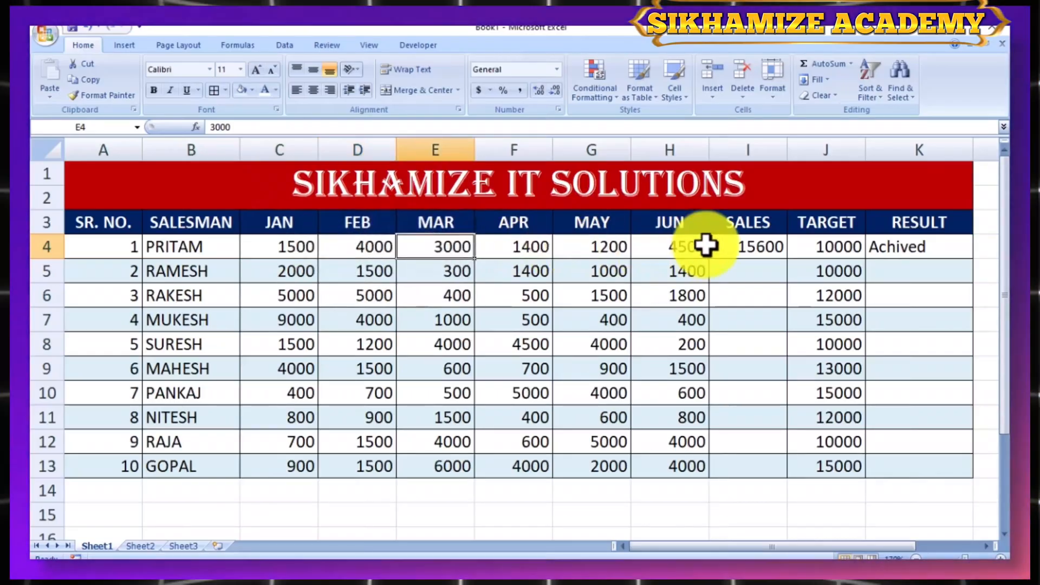
click(737, 246)
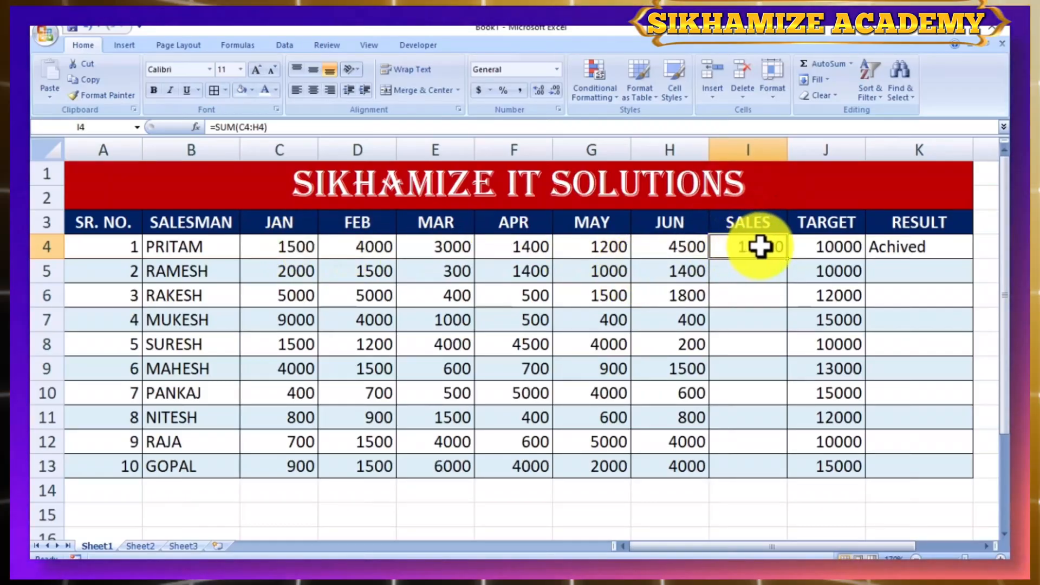
click(818, 245)
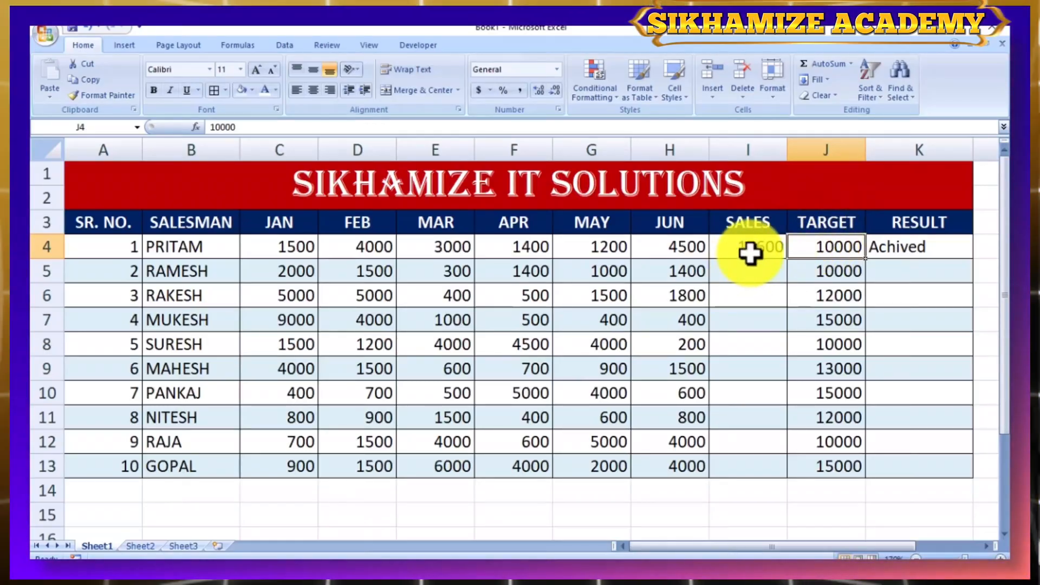
click(889, 248)
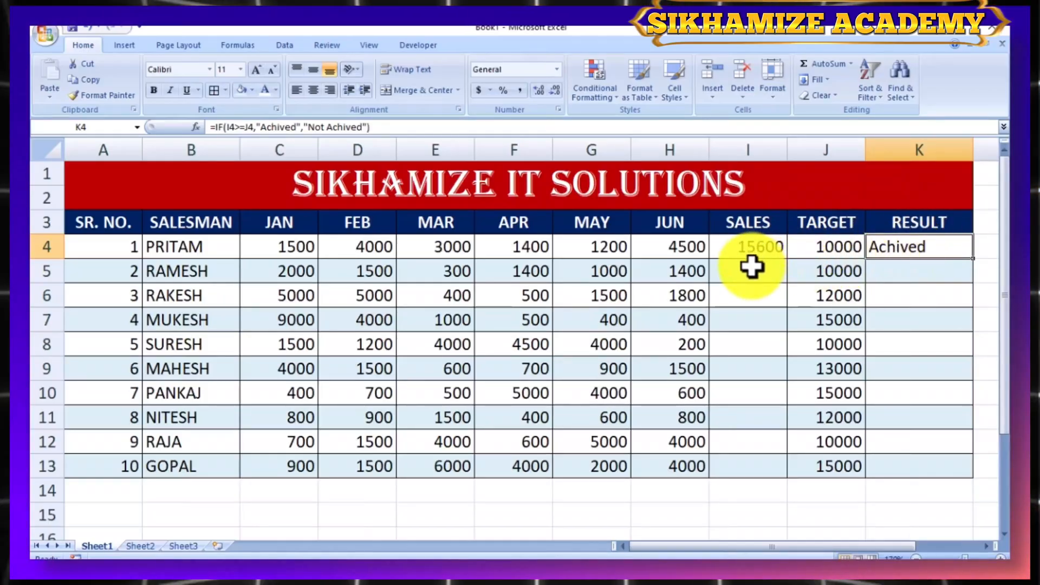
- Copy the SUM formula from I4 down the SALES column through I13
click(768, 250)
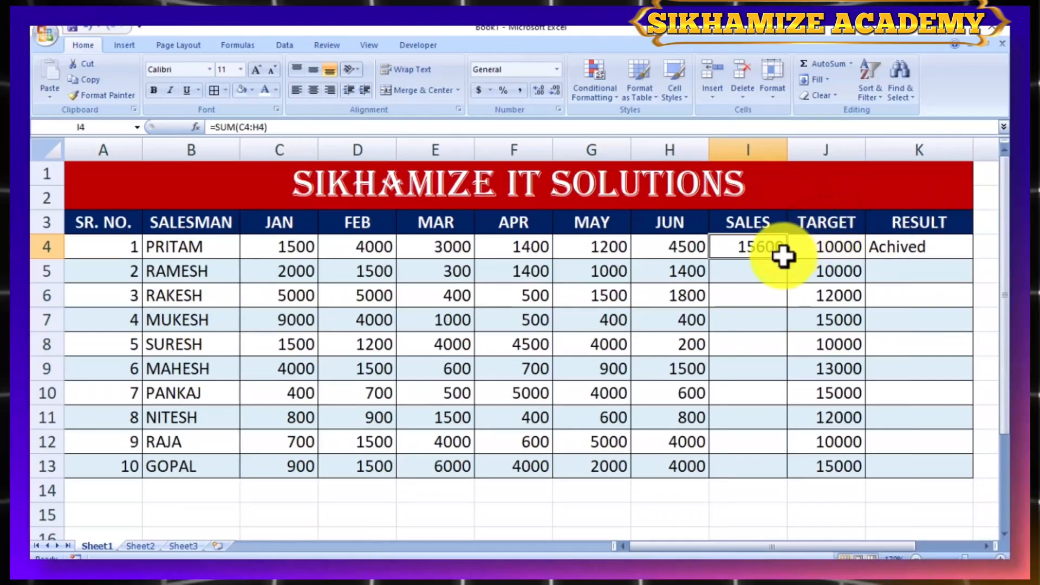
drag(787, 261, 788, 483)
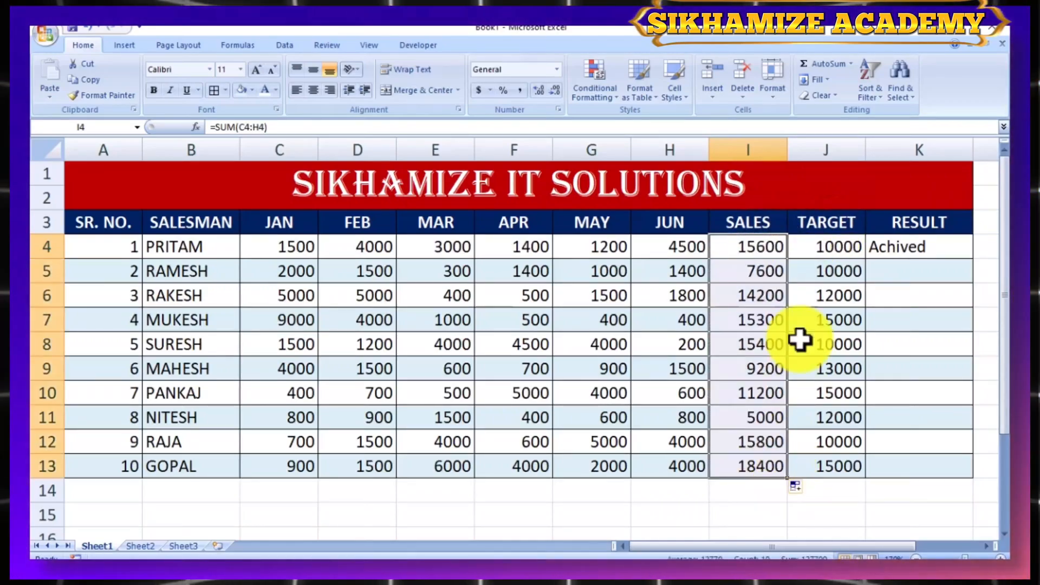
click(755, 493)
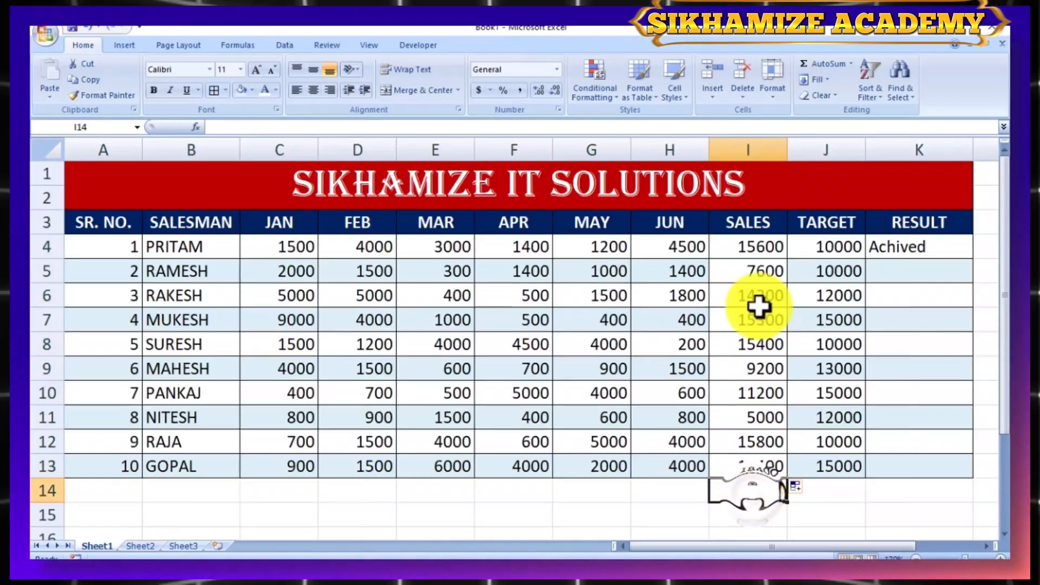
- Copy the IF formula from K4 down the RESULT column through K13
click(906, 245)
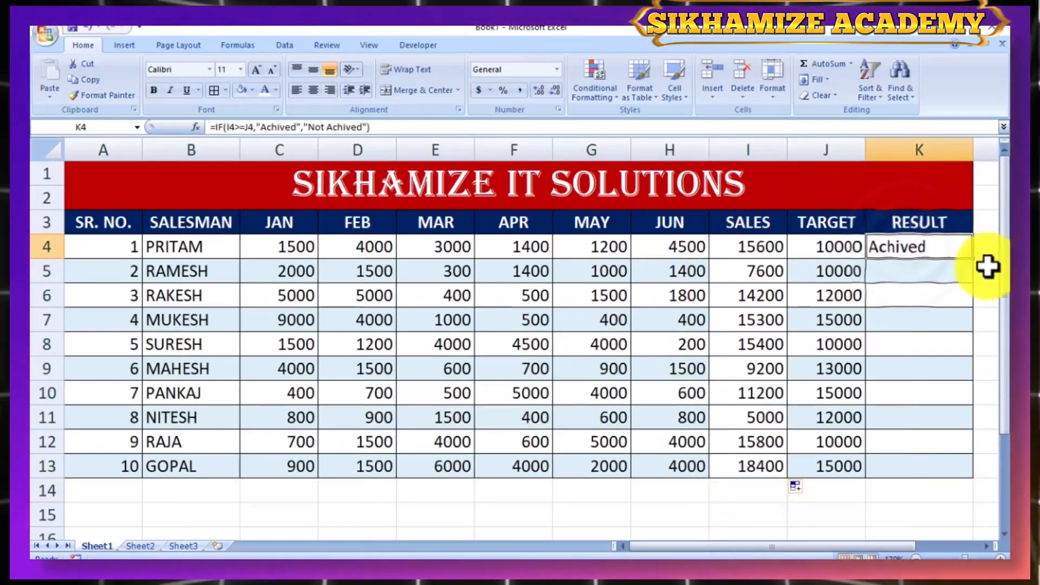
drag(977, 263, 963, 478)
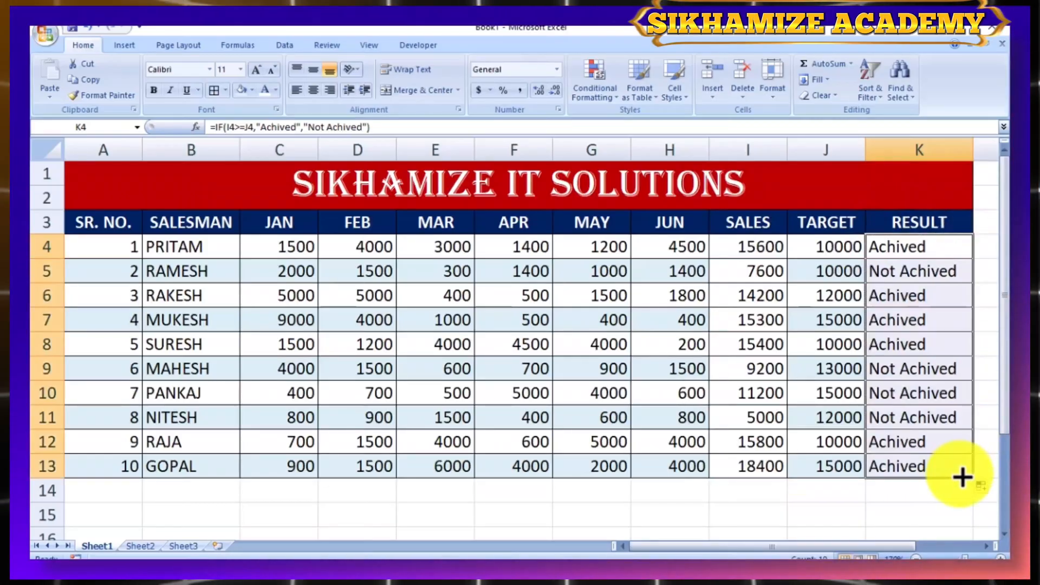
click(734, 534)
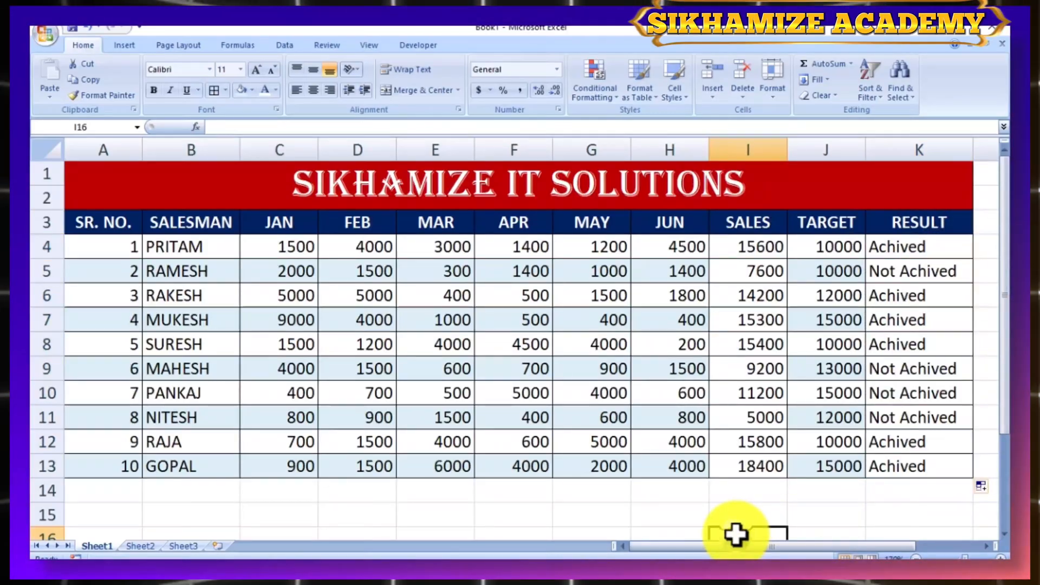
- Check the RESULT formulas in K4 and K5 and compare row 5's SALES total with its TARGET
click(905, 251)
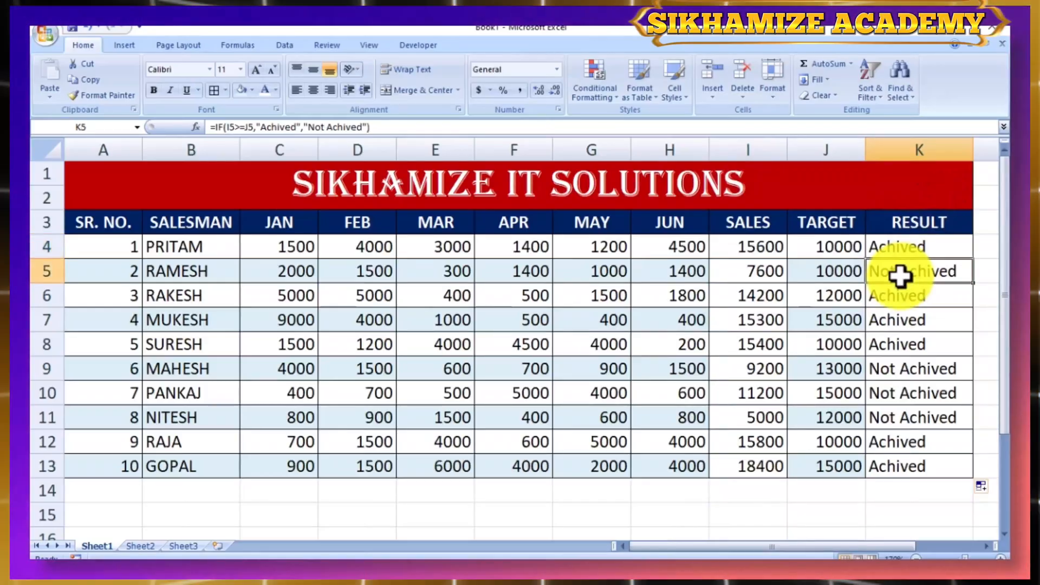
click(915, 267)
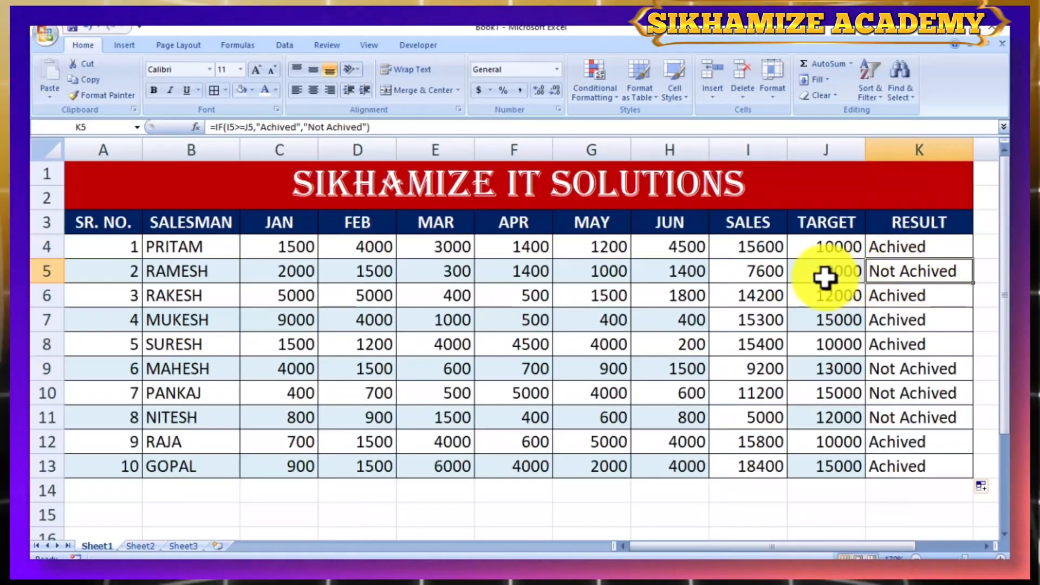
click(743, 278)
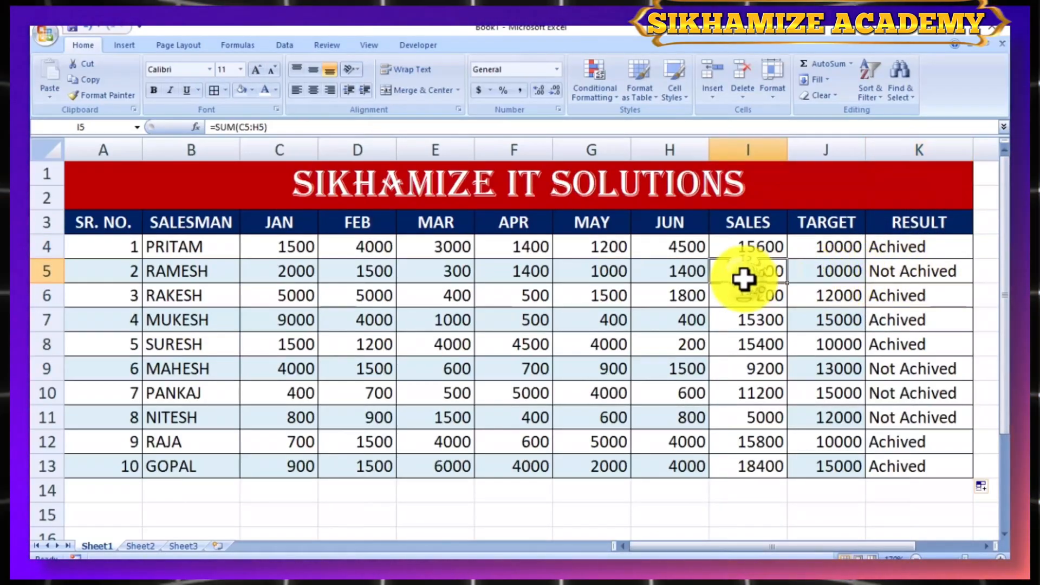
click(823, 278)
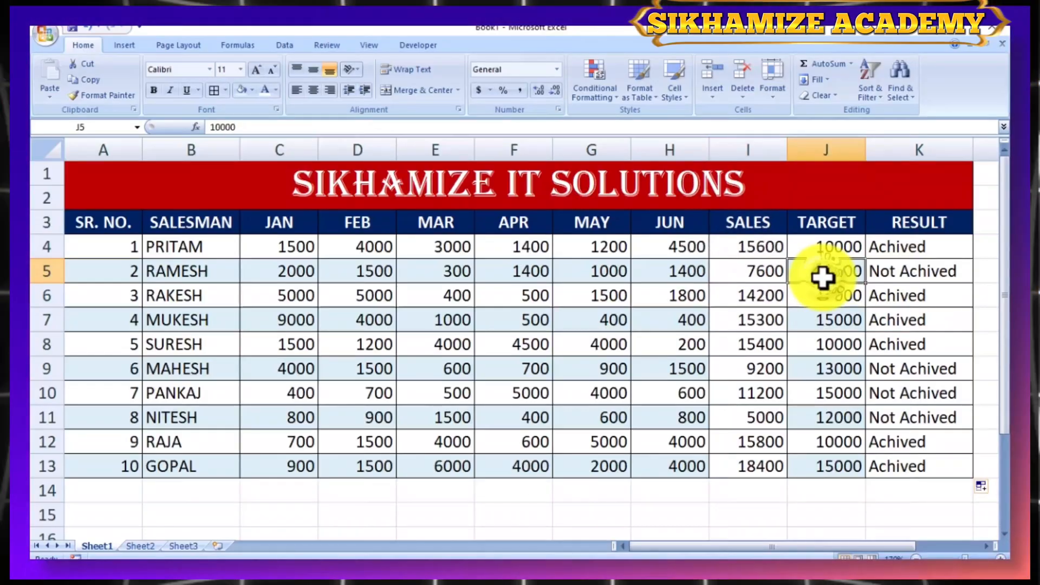
click(755, 281)
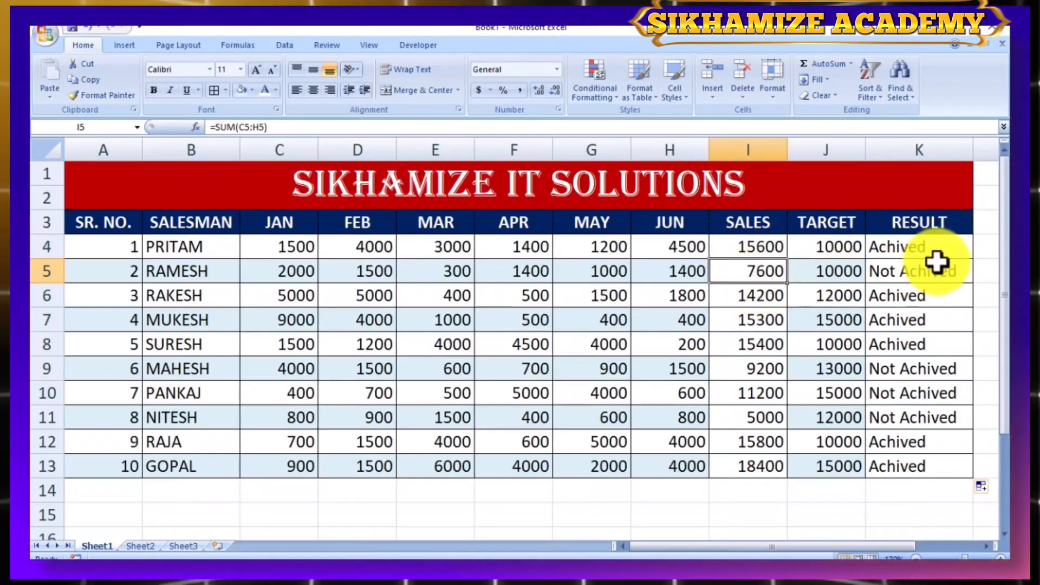
click(763, 499)
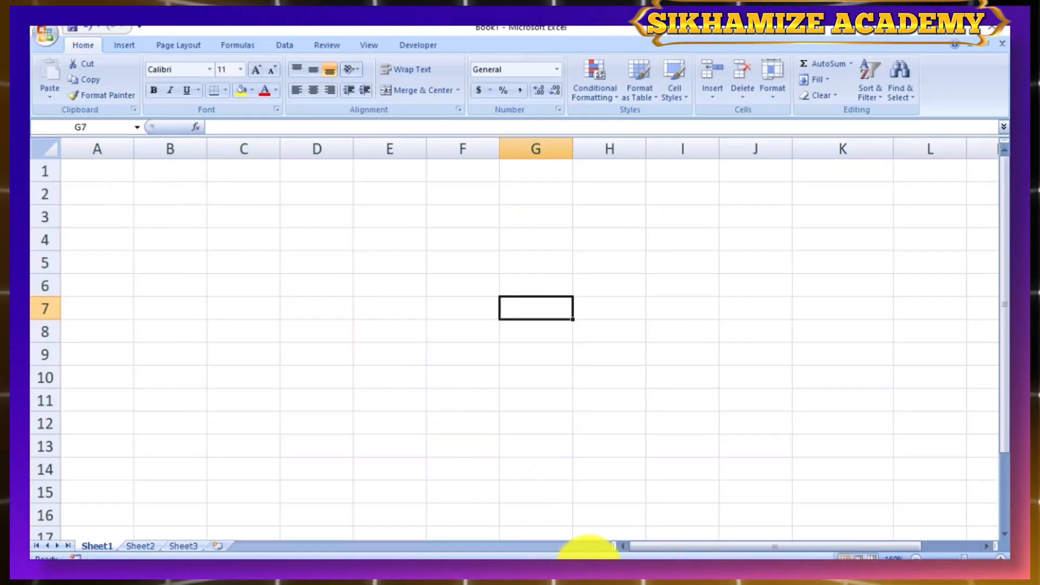
- Merge and center cells A1:K2 on the blank sheet and enter the title SIKHAMIZE IT SOLUTIONS
drag(103, 171, 843, 194)
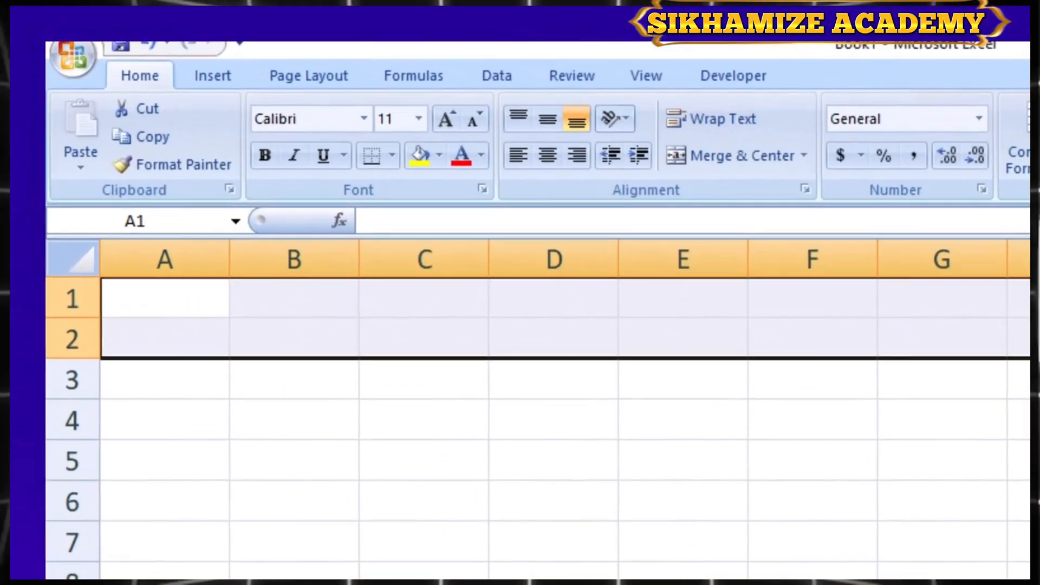
click(758, 161)
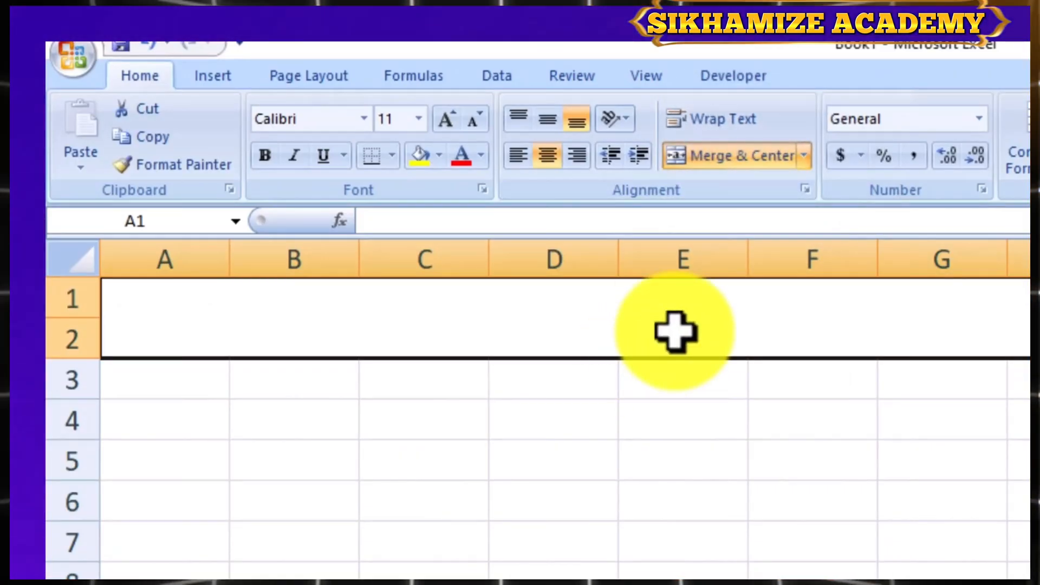
text(SIKHA)
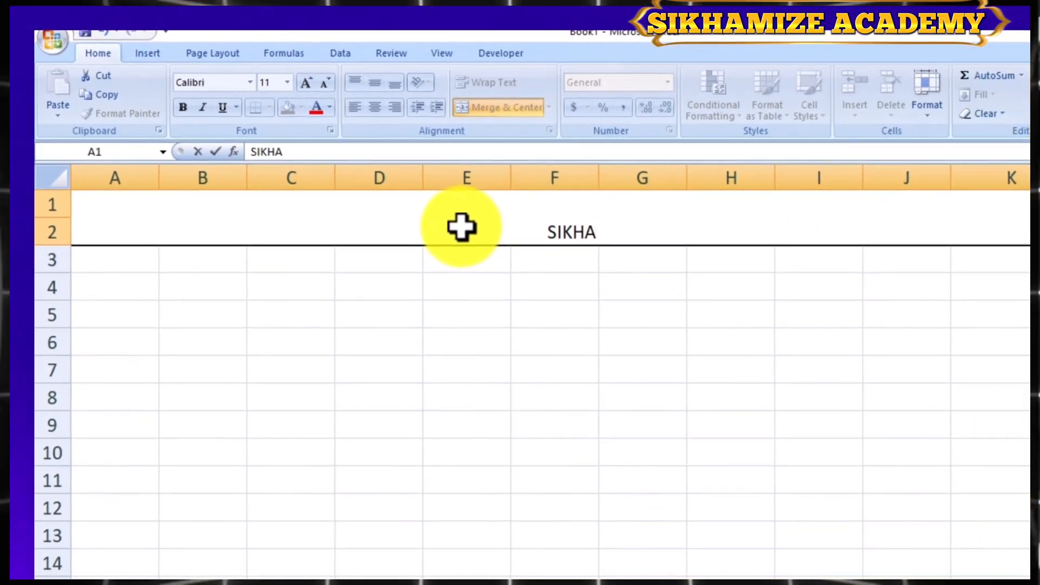
text(MIZE )
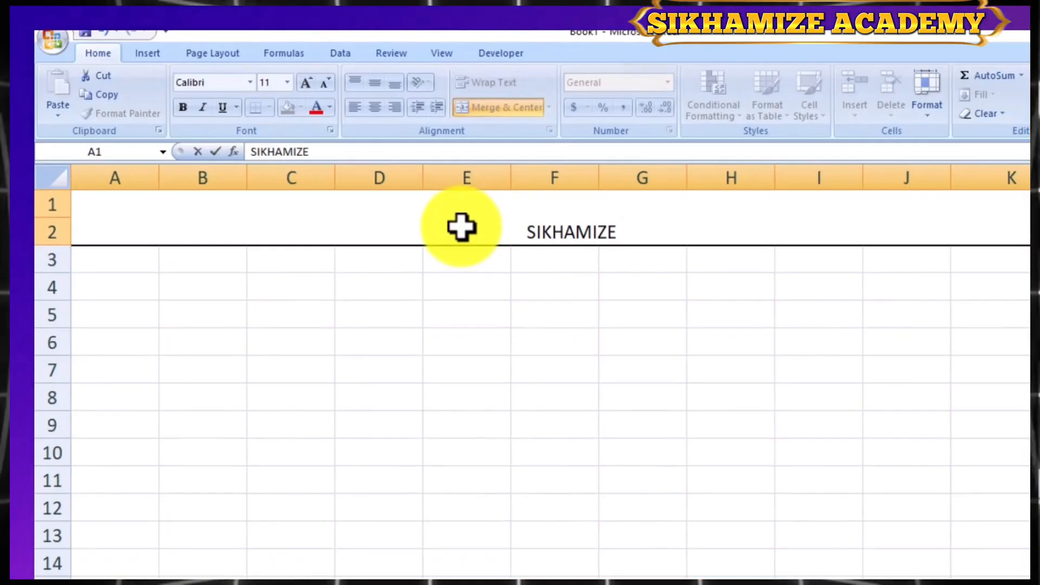
text(IT )
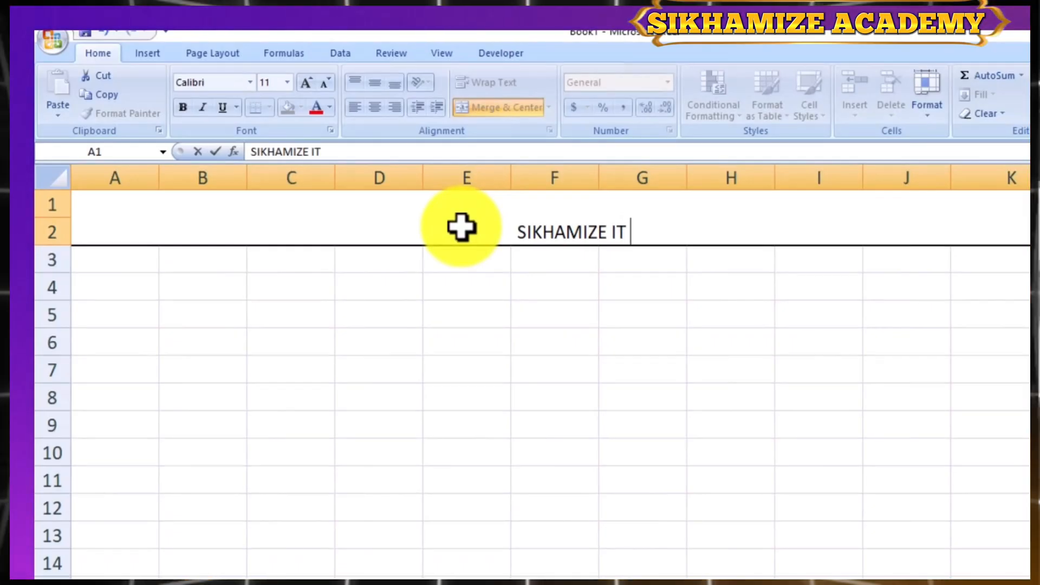
text(SOLUT)
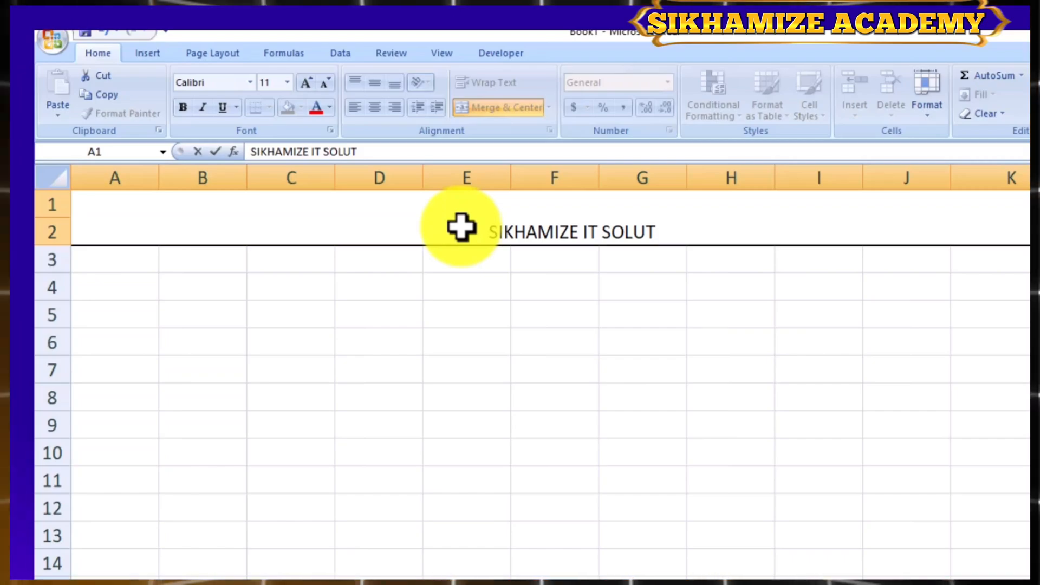
text(IONS)
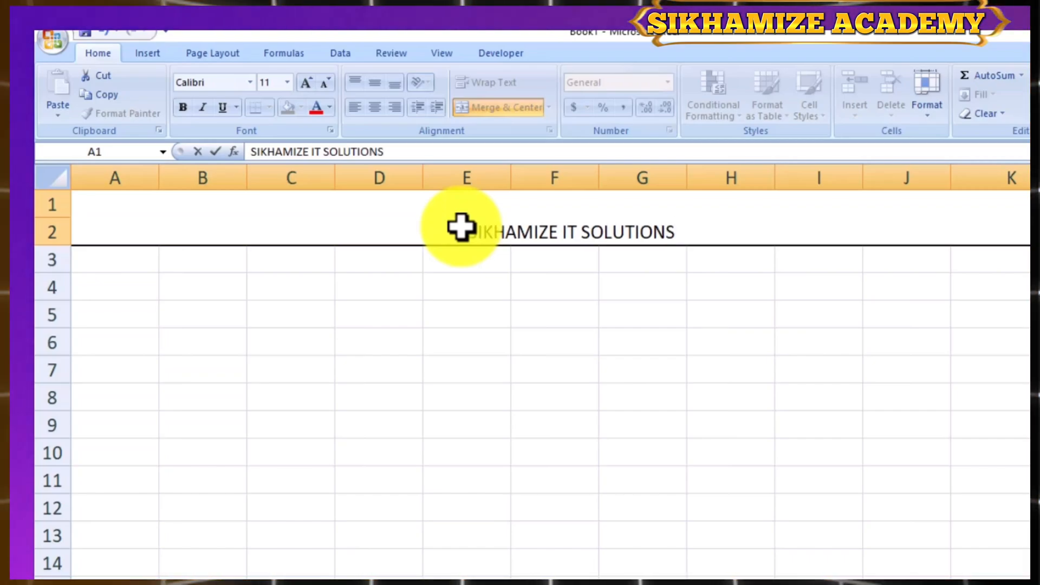
click(440, 307)
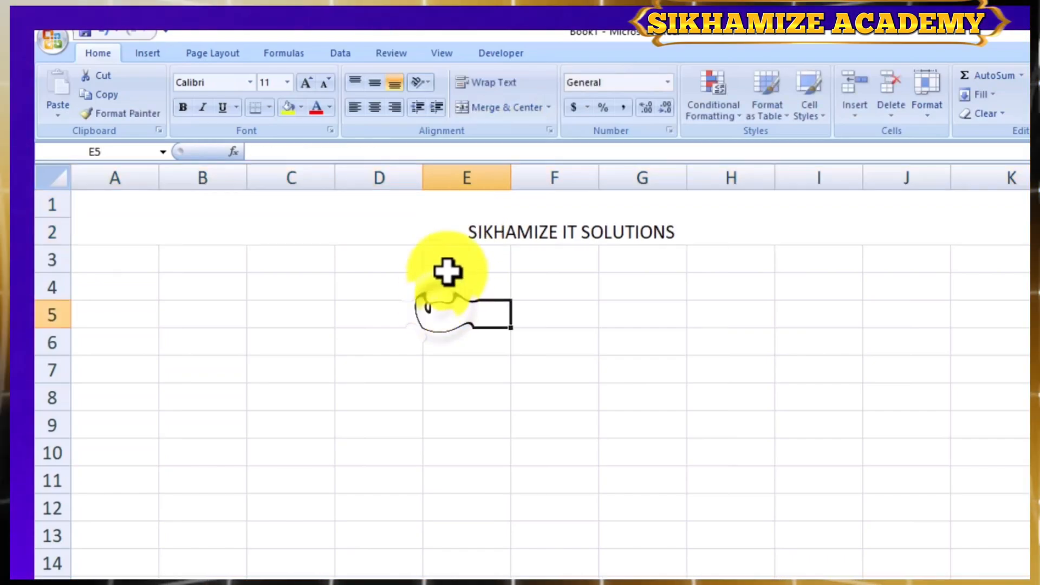
- Increase the font size of the merged title SIKHAMIZE IT SOLUTIONS to 24
click(493, 208)
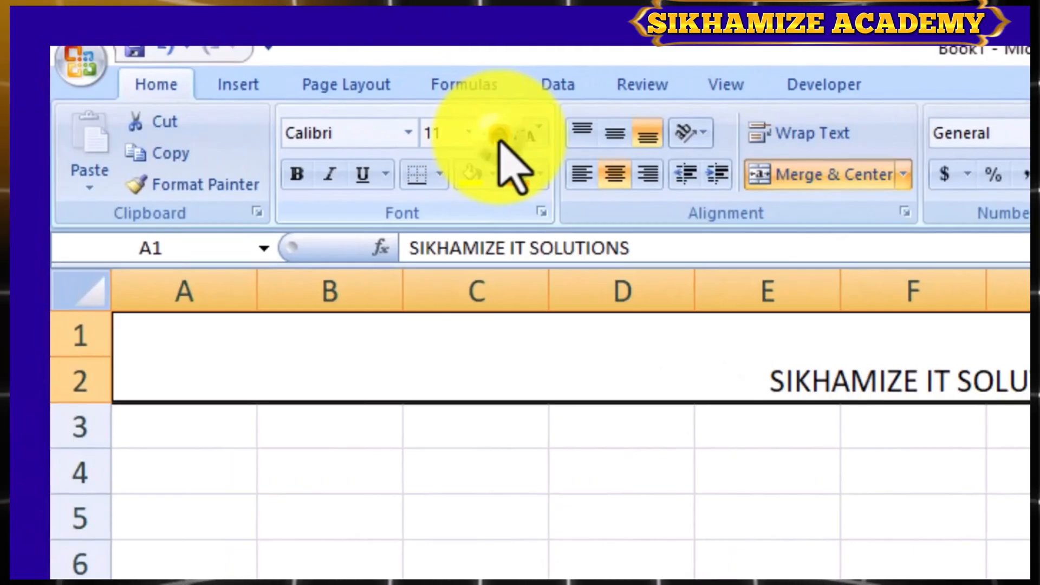
click(499, 134)
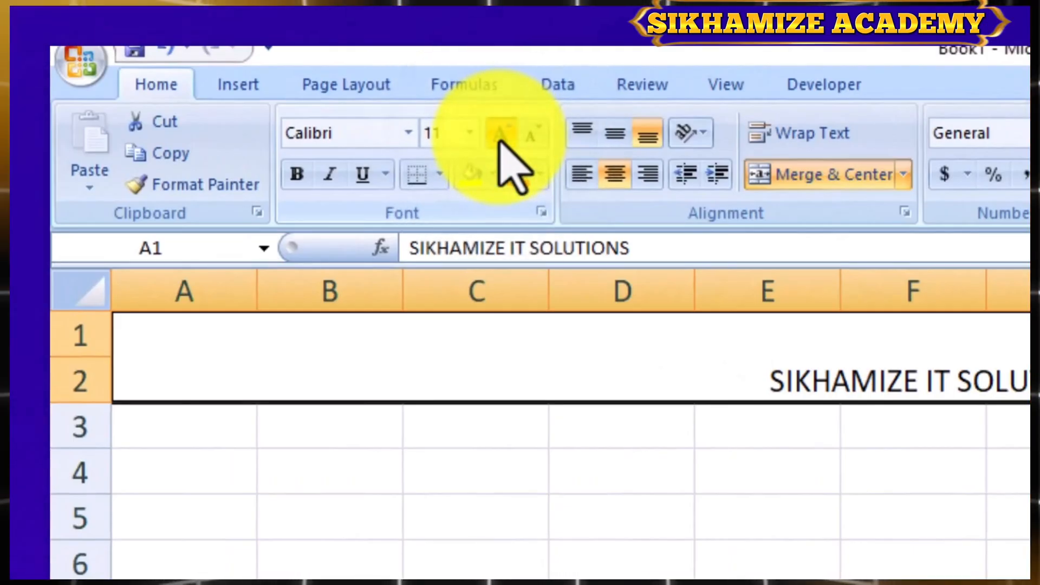
click(499, 134)
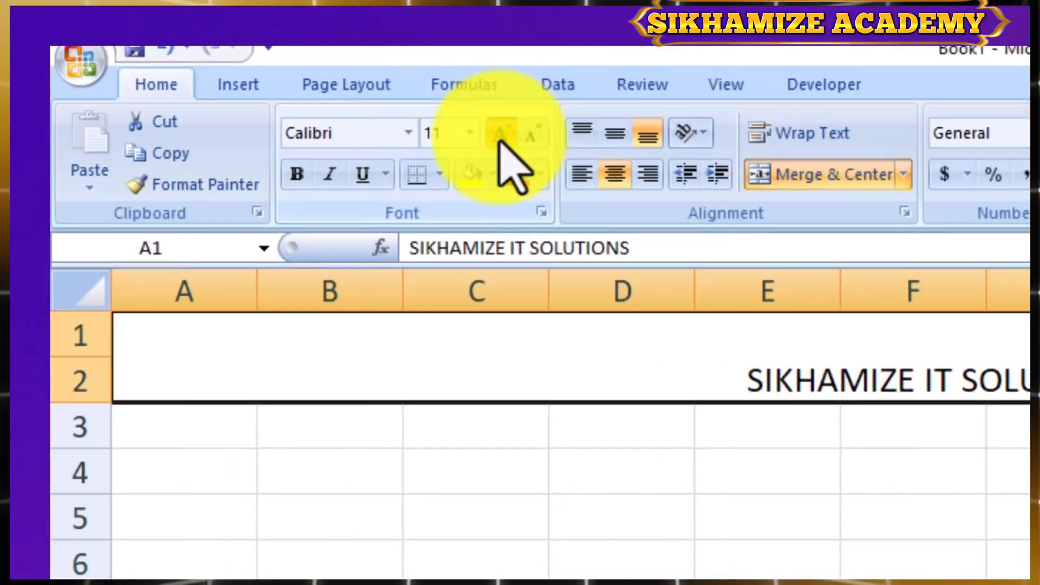
click(500, 134)
click(500, 134)
click(500, 134)
click(500, 134)
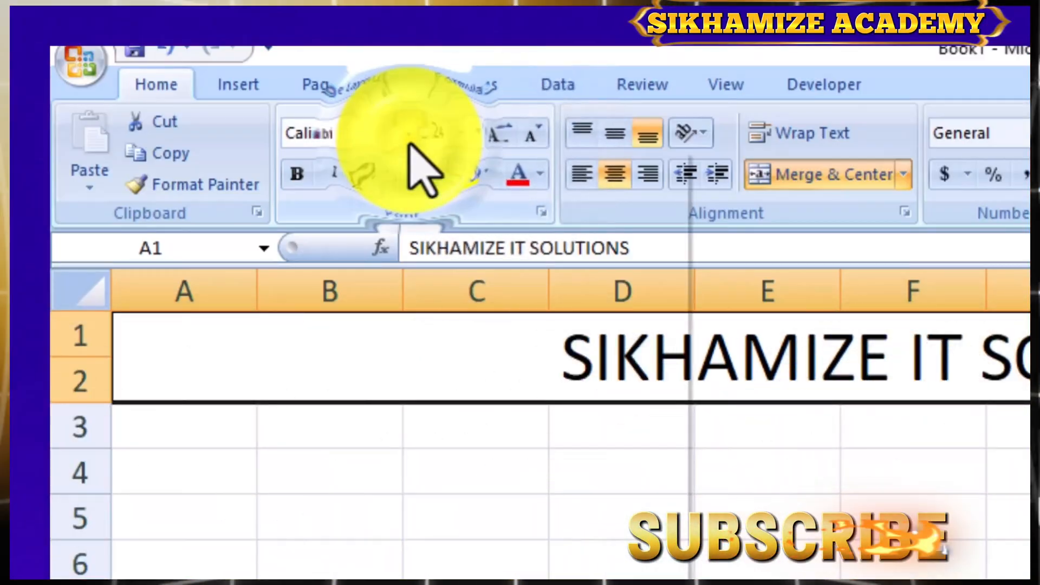
- Set the title SIKHAMIZE IT SOLUTIONS in the Algerian font and fill its merged cell with dark red
click(410, 140)
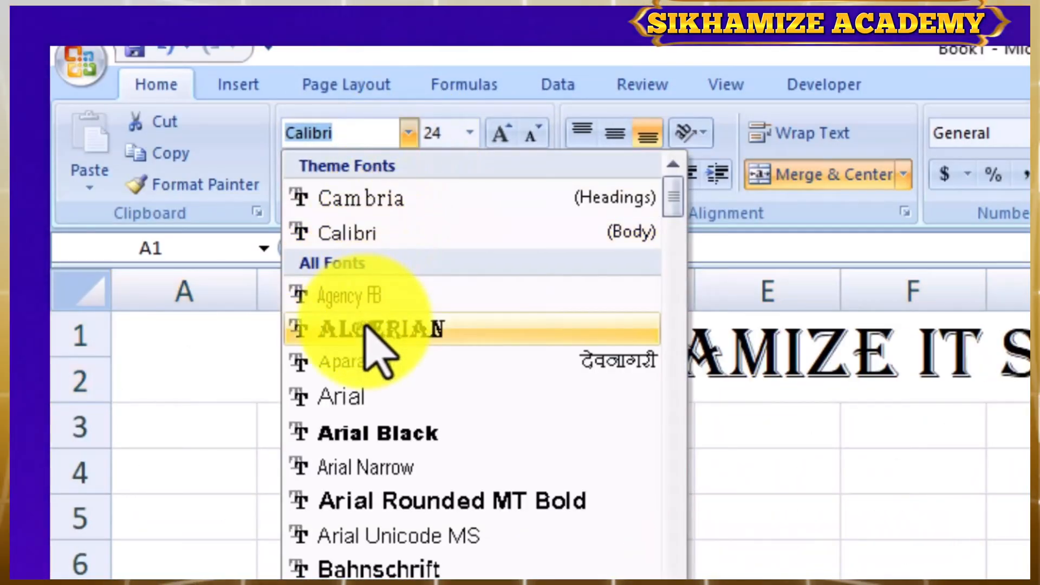
click(368, 329)
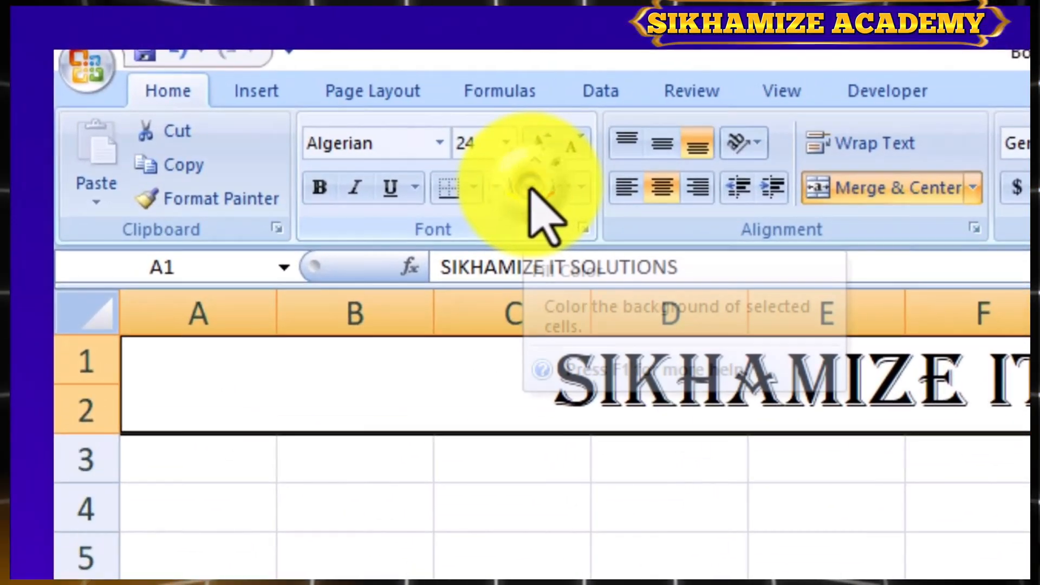
click(530, 188)
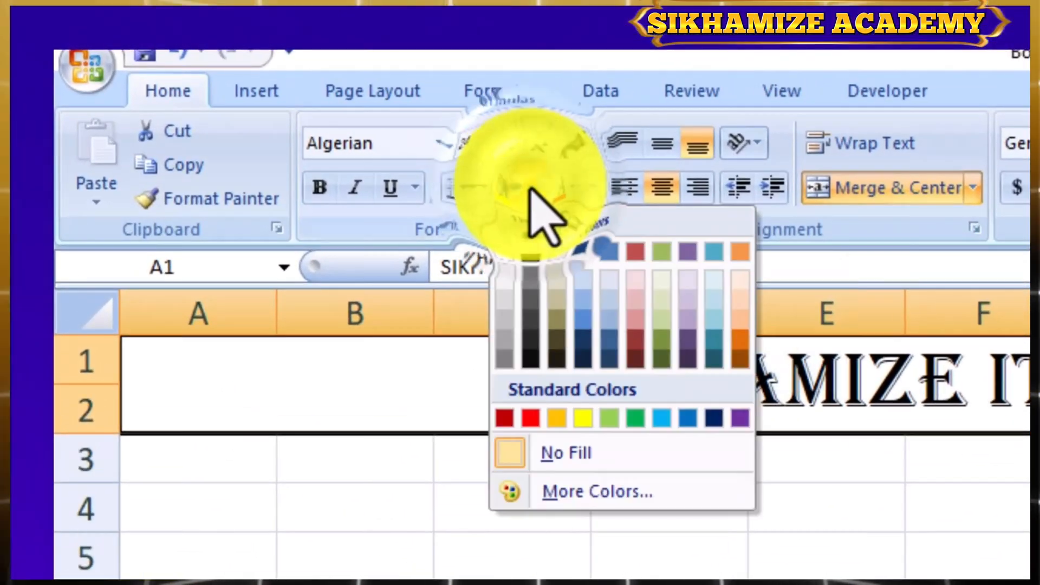
click(504, 418)
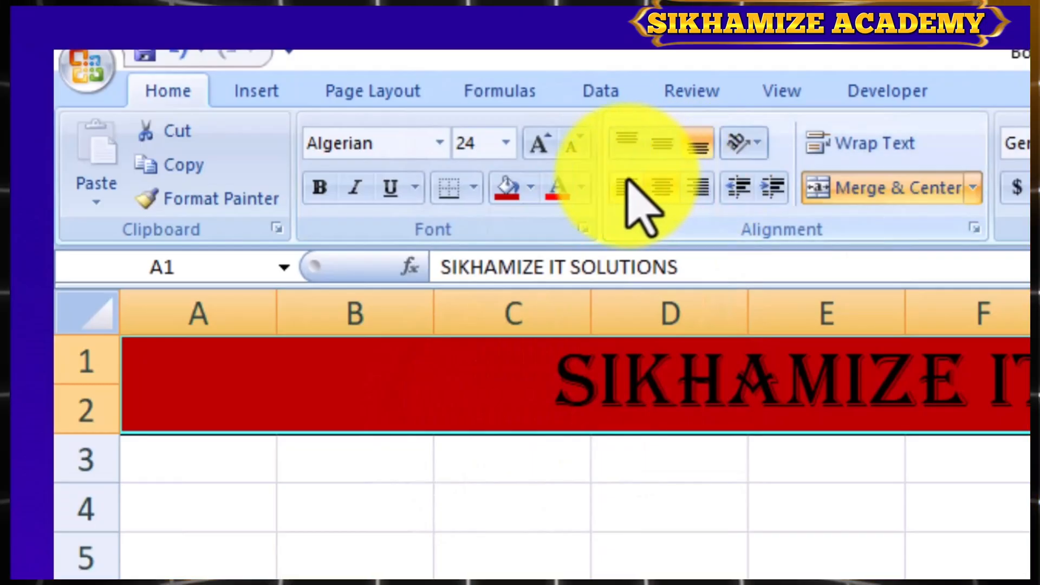
- Change the font color of the title SIKHAMIZE IT SOLUTIONS to white
click(581, 187)
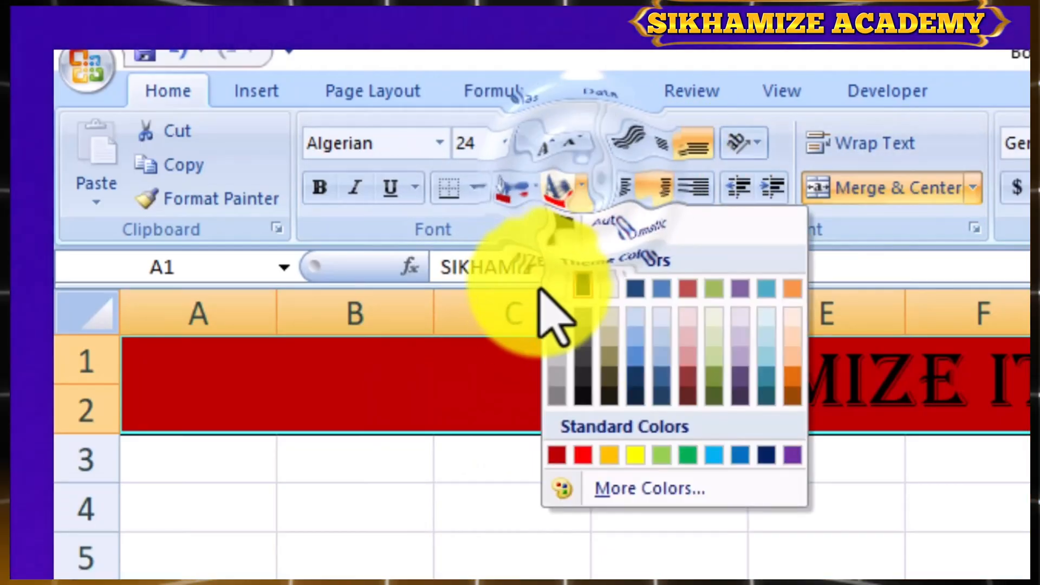
click(556, 291)
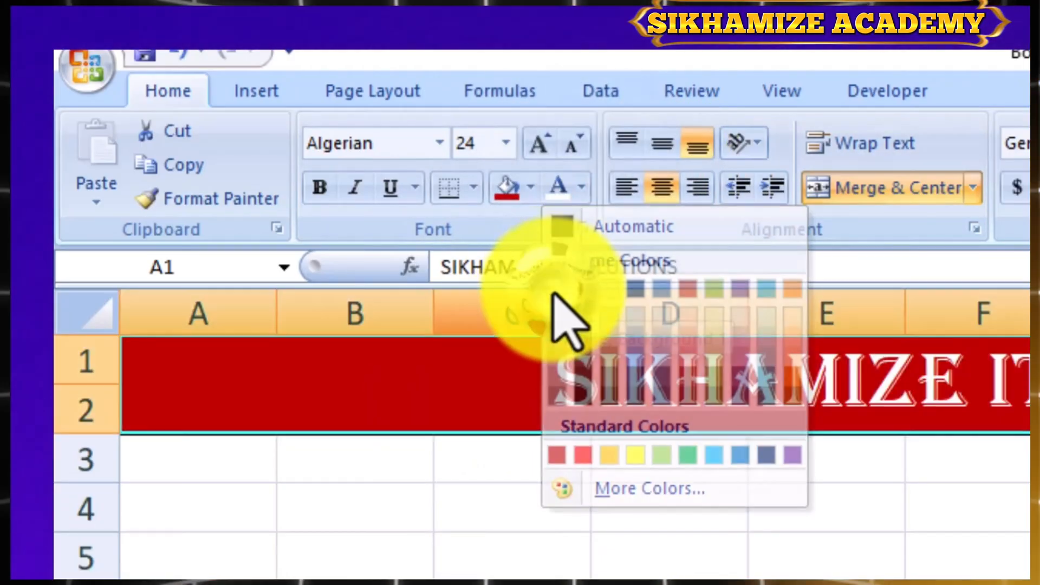
click(439, 553)
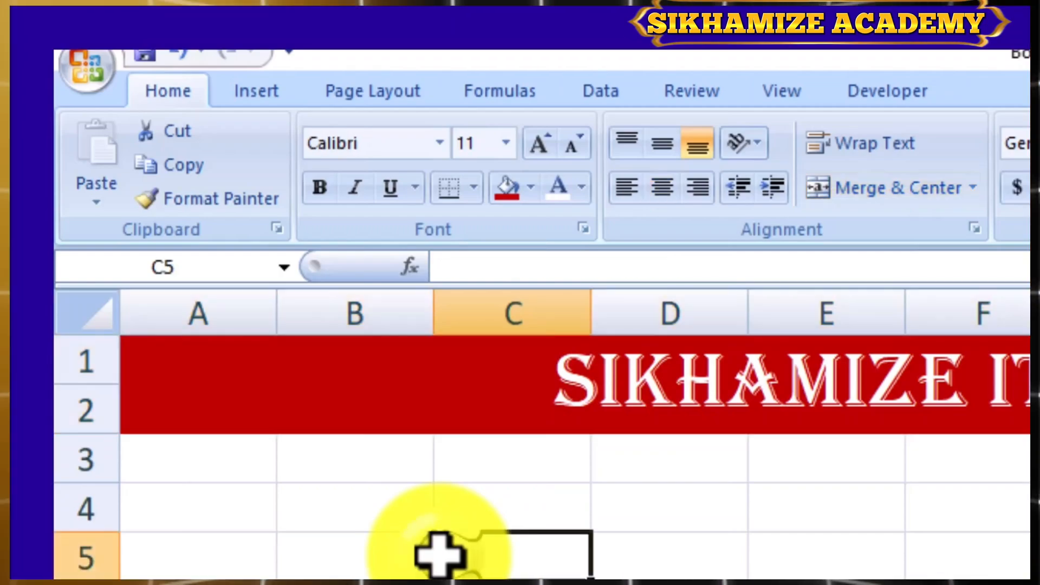
- Enter the column headers SR. NO. in A3 and SALESMAN in B3
click(202, 465)
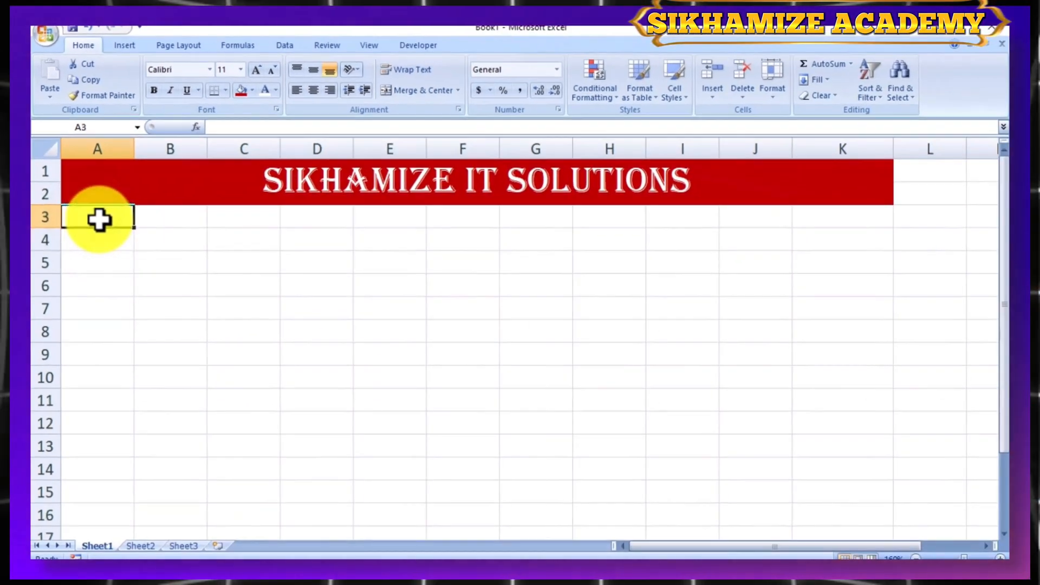
text(SR. NO.)
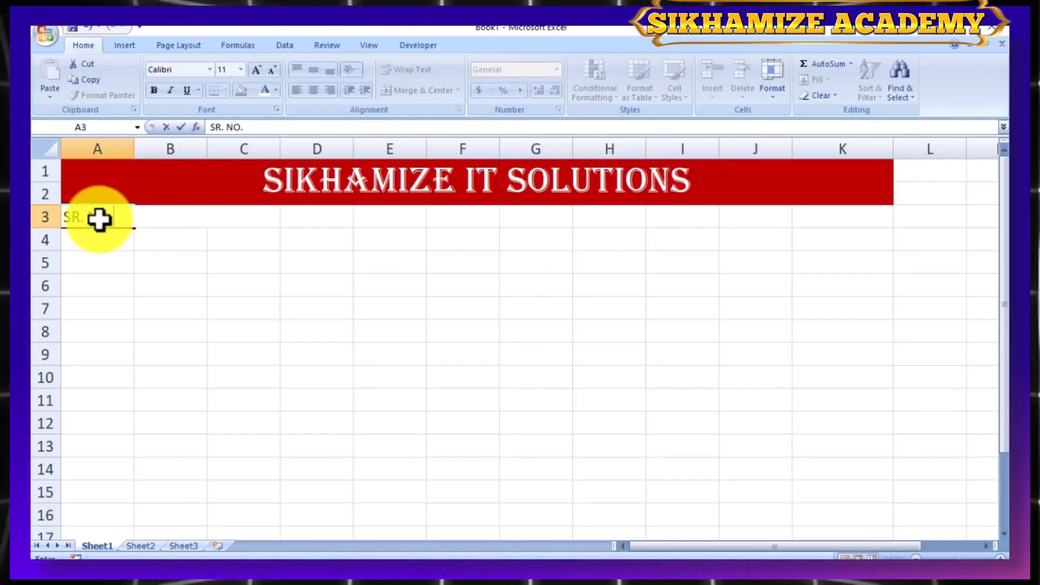
click(155, 212)
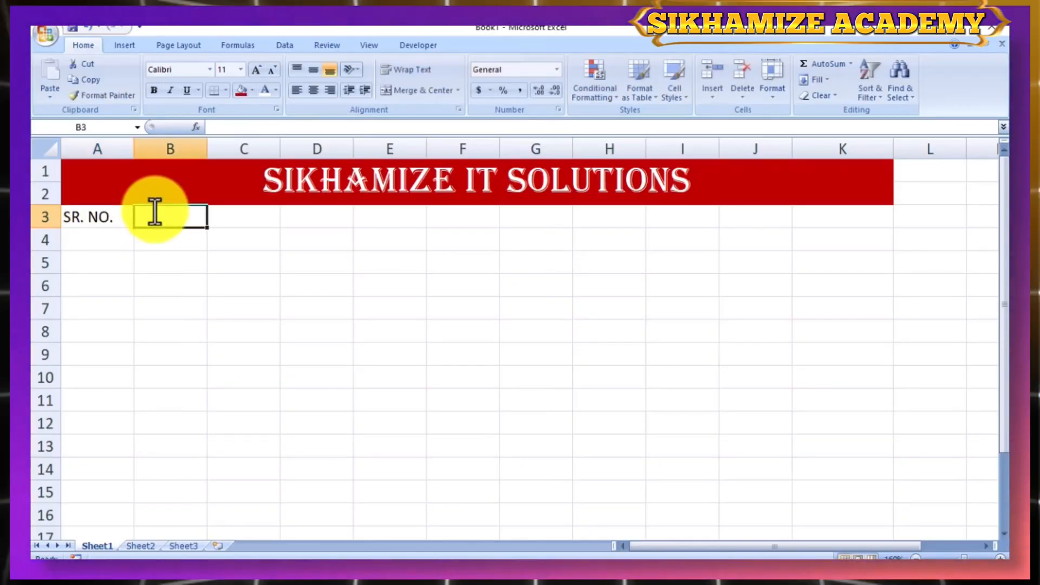
text(SALESMAN)
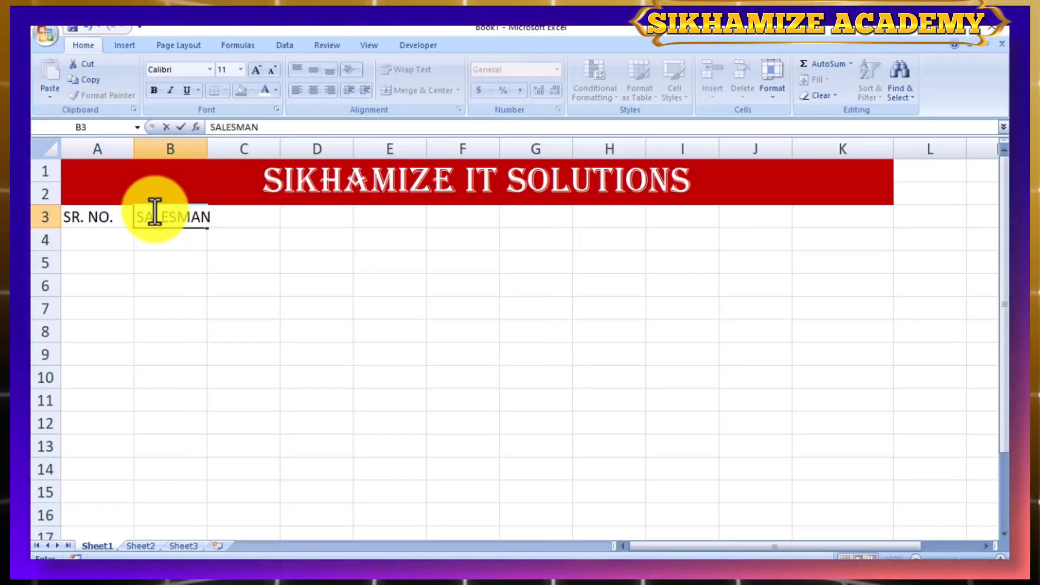
key(Tab)
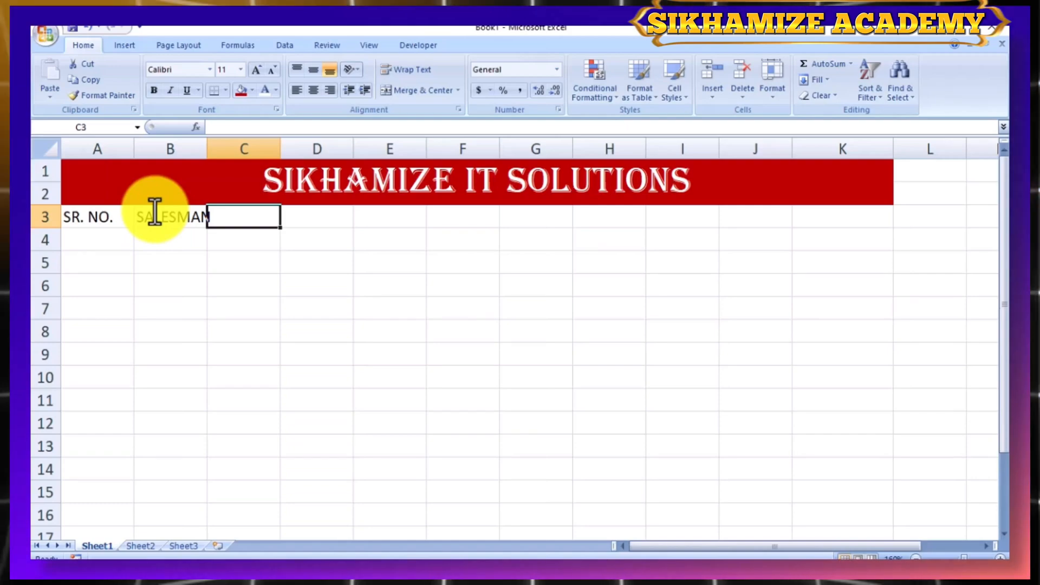
- Enter JAN in C3 and FEB in D3, and extend the month series across row 3 to JUN in H3
text(JAN)
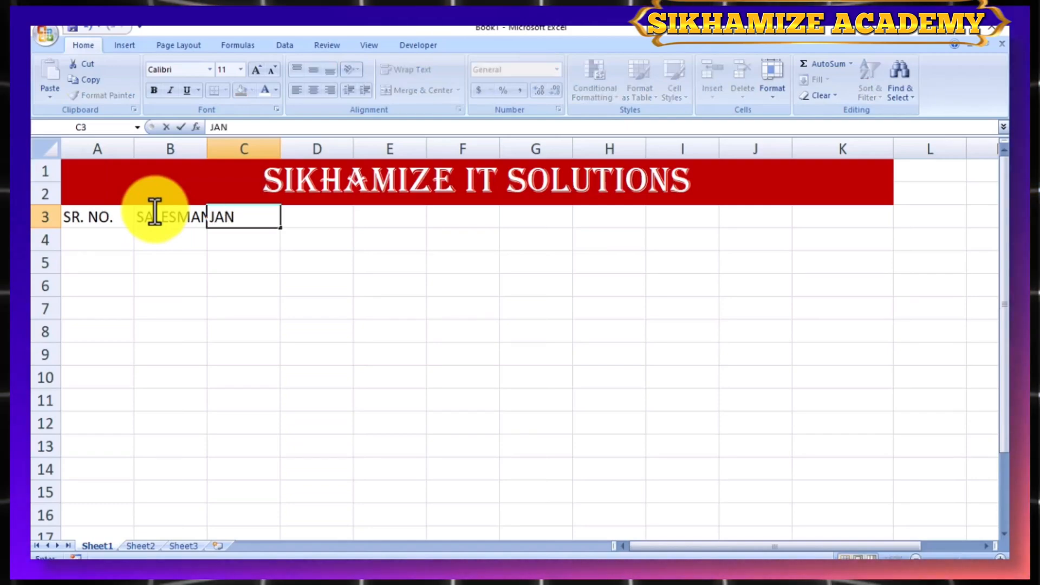
key(Tab)
text(FE)
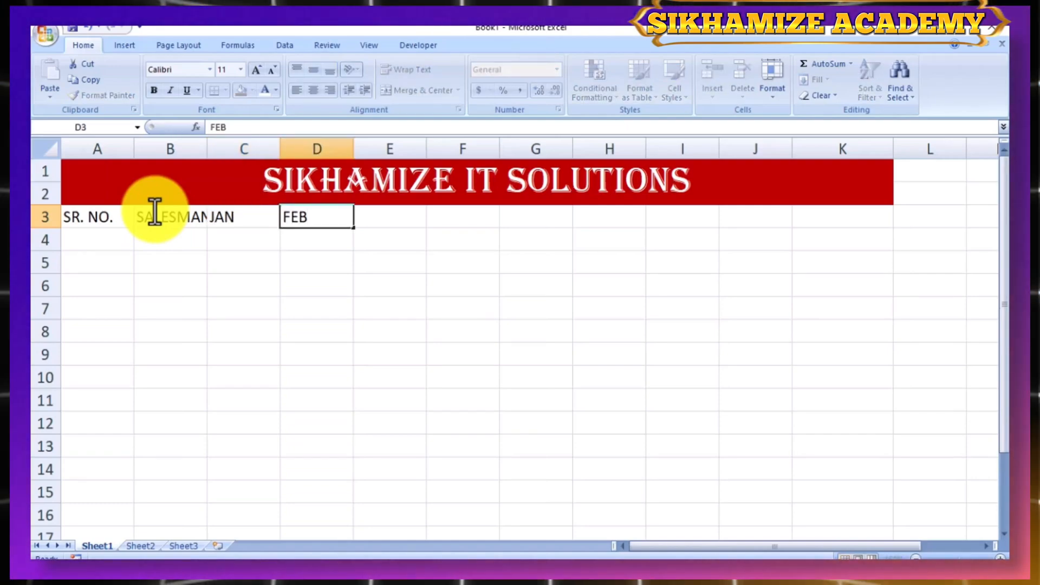
key(Tab)
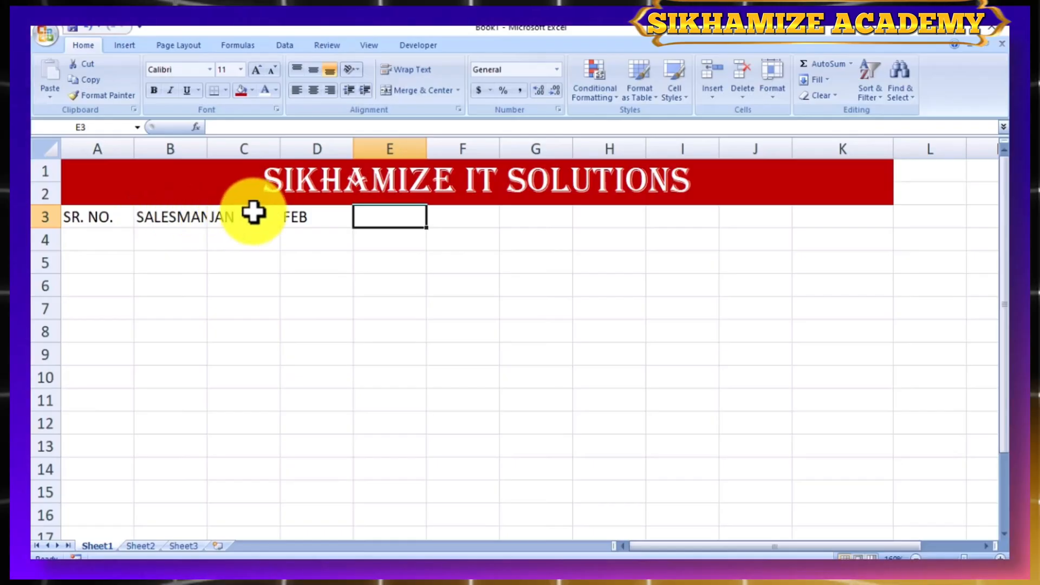
drag(250, 211, 693, 221)
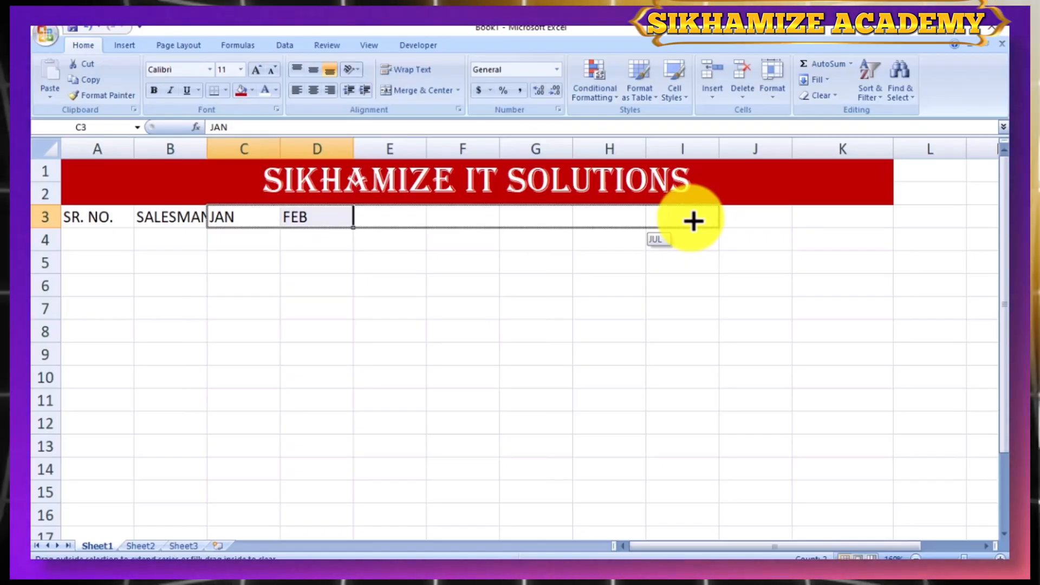
drag(693, 221, 650, 216)
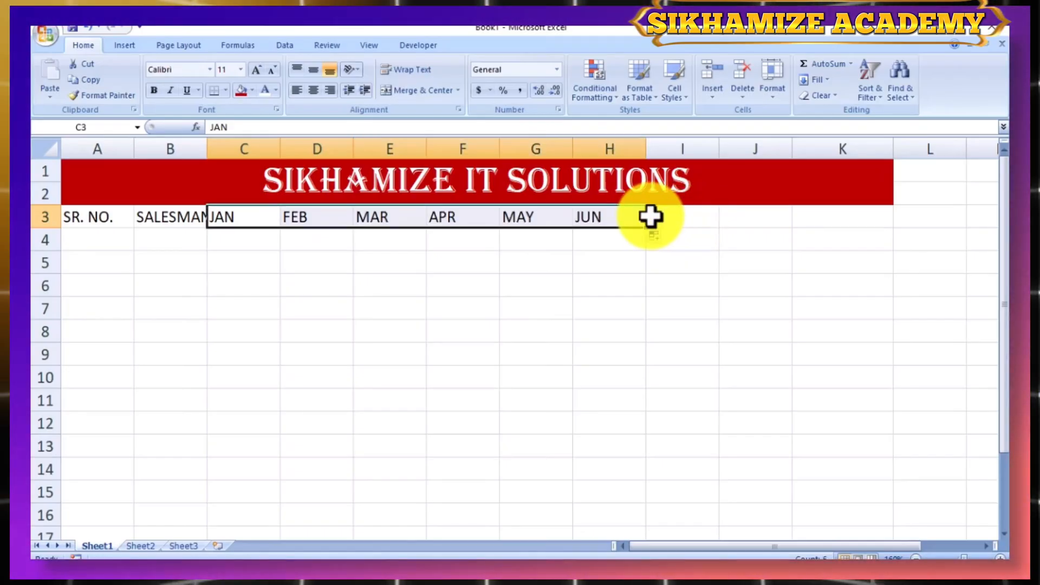
- Enter the headers SALES, TARGET and RESULT in I3:K3, and widen column B to fit the SALESMAN header
click(701, 214)
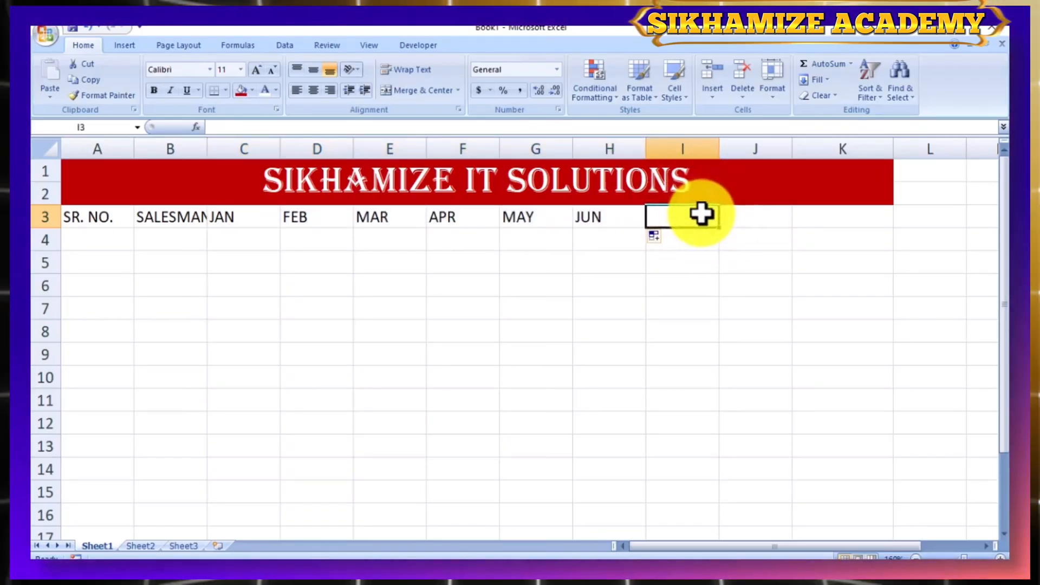
text(SALES)
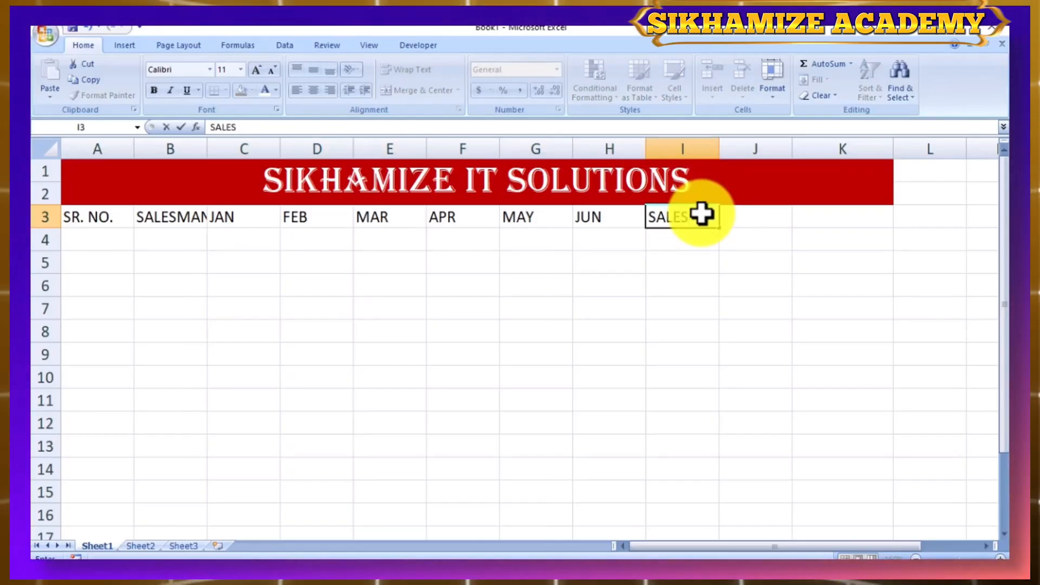
key(Tab)
text(TAR)
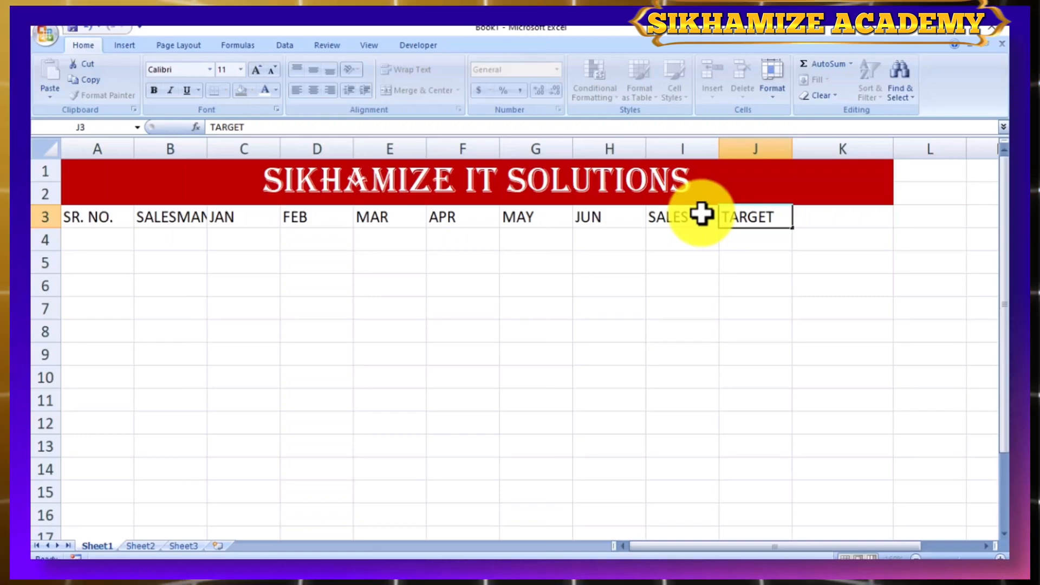
key(Tab)
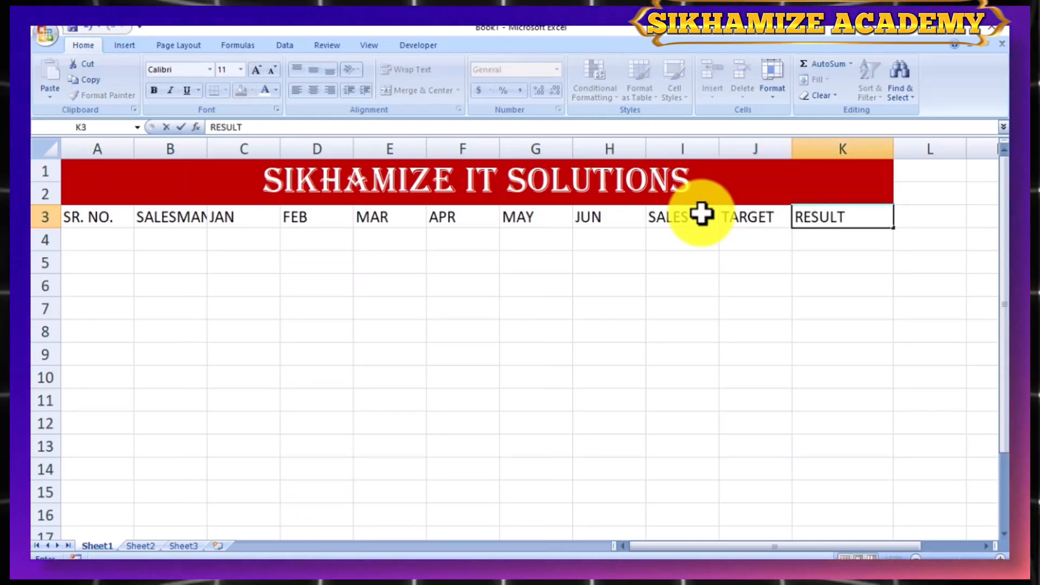
key(Return)
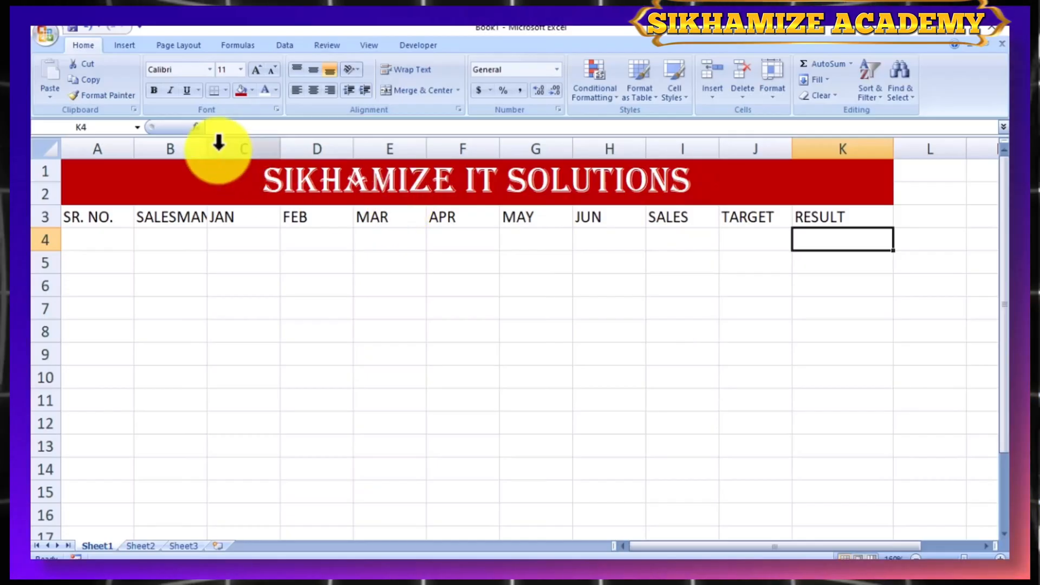
drag(207, 147, 225, 146)
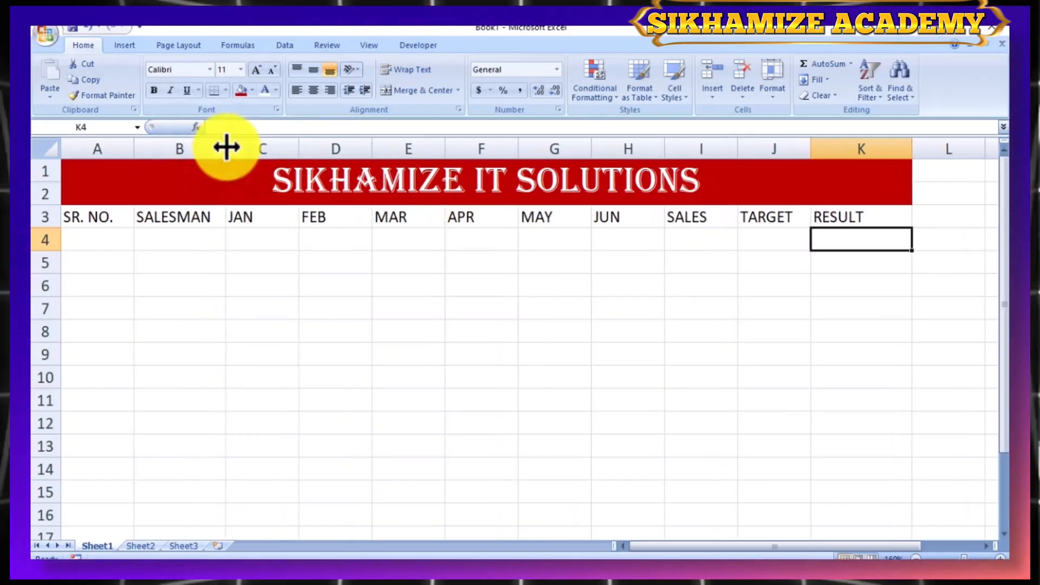
- Format the header row A3:K3 with a dark blue fill and white, bold, centered text
click(98, 218)
drag(98, 218, 883, 217)
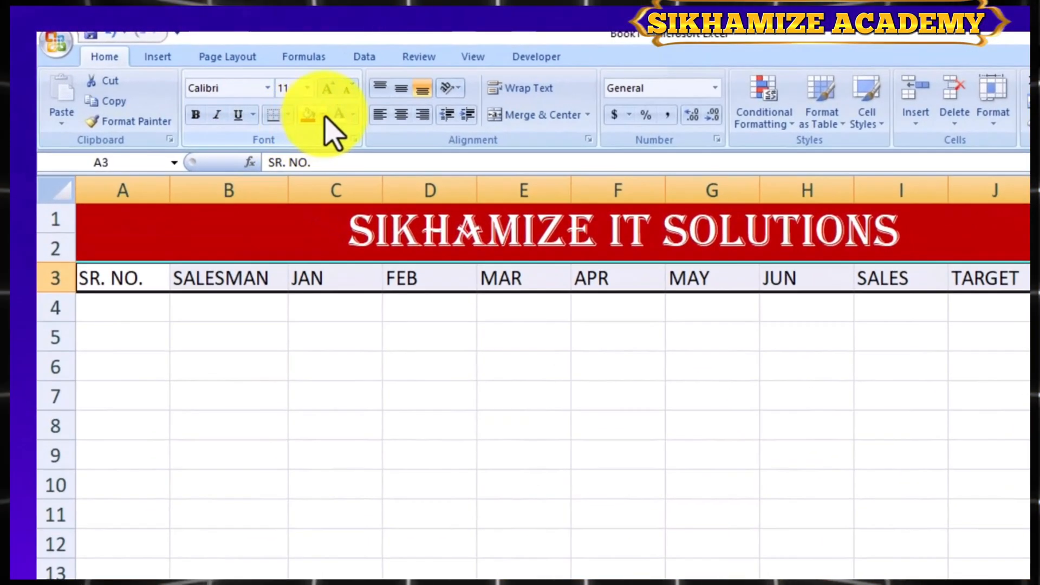
click(253, 90)
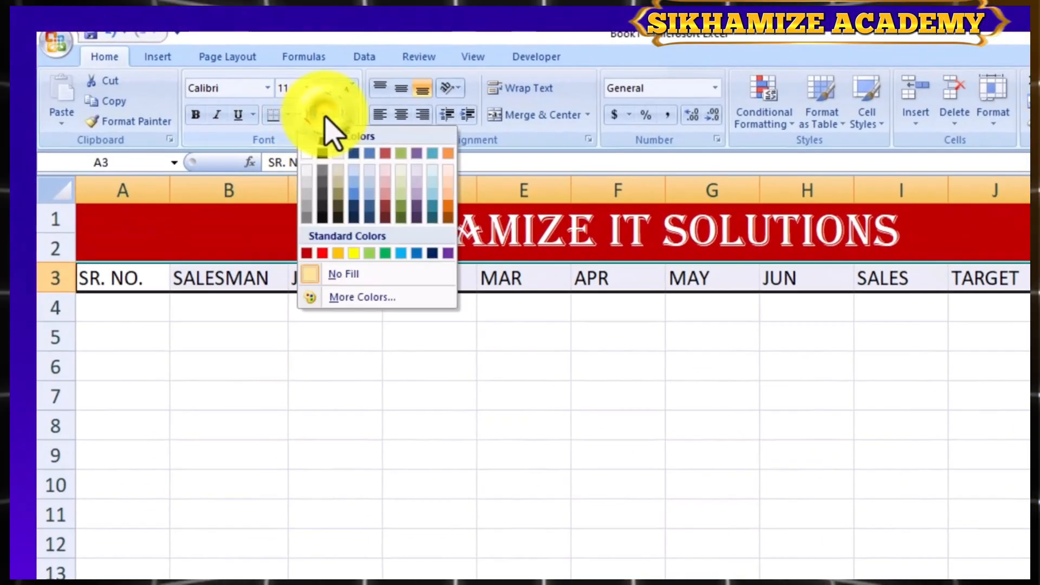
click(432, 253)
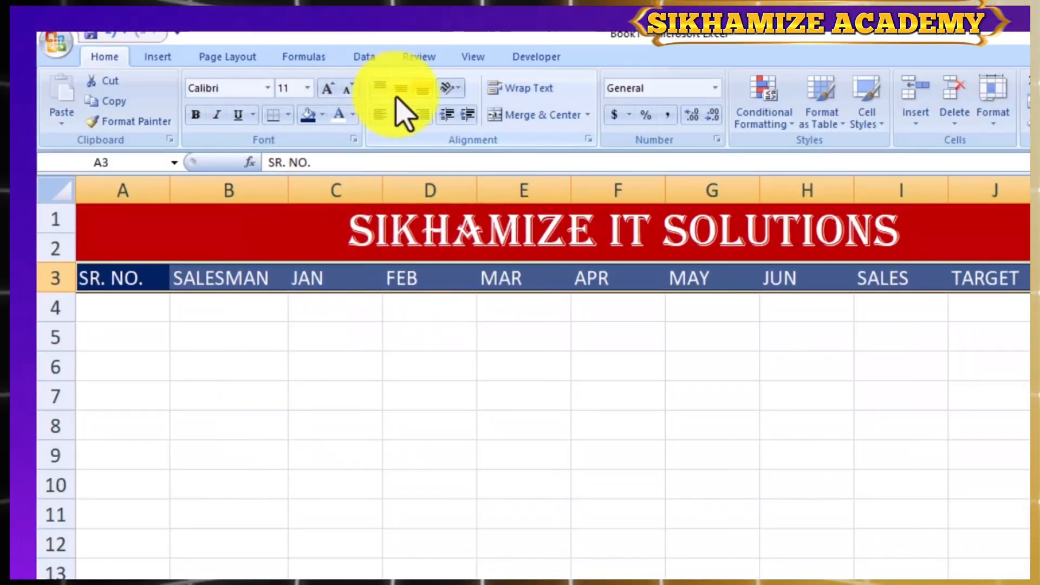
click(402, 115)
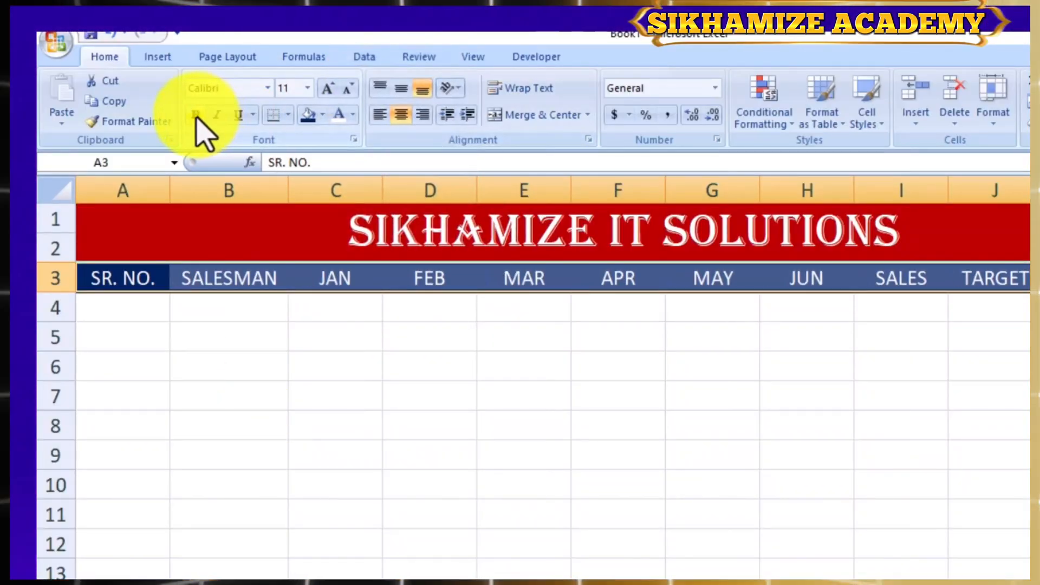
click(236, 461)
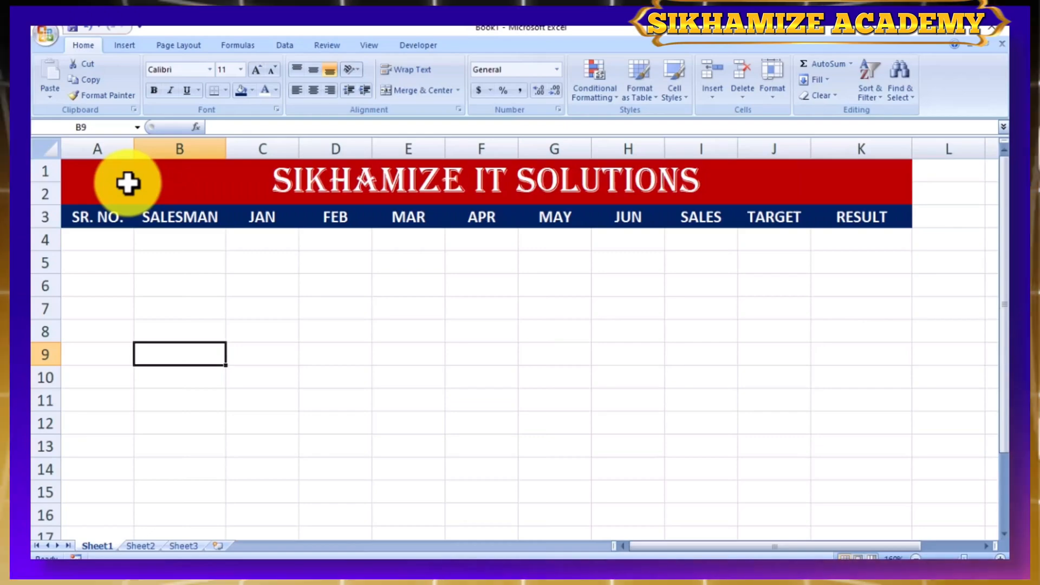
- Enter serial number 1 in A4 and the first salesman's name in B4
click(104, 239)
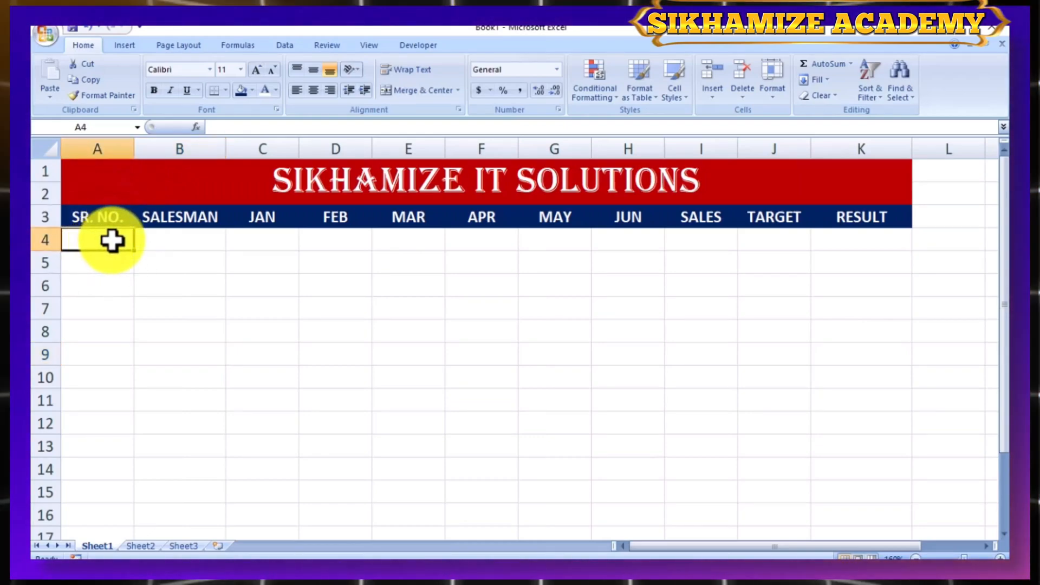
text(1)
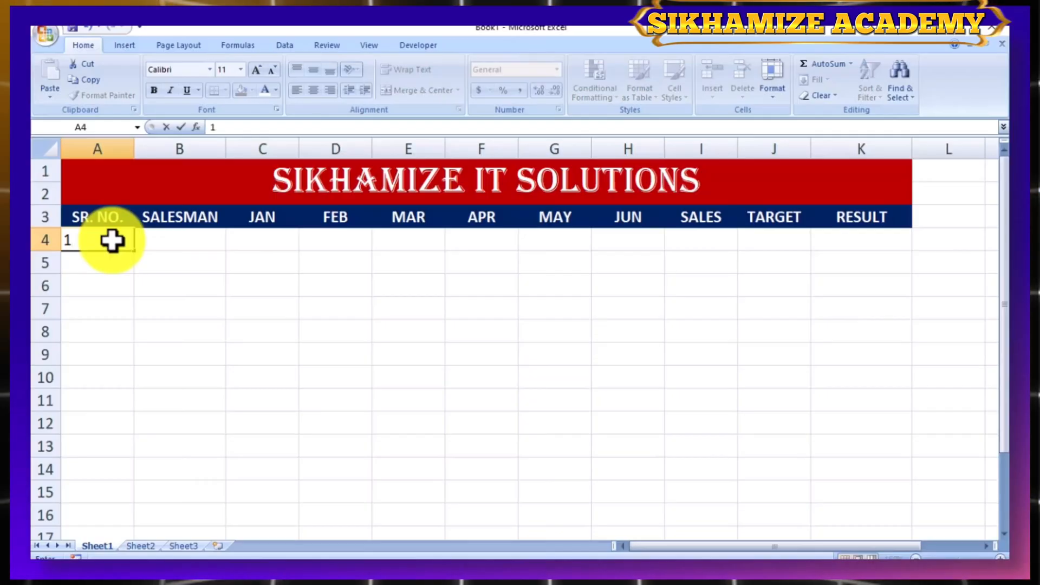
key(Tab)
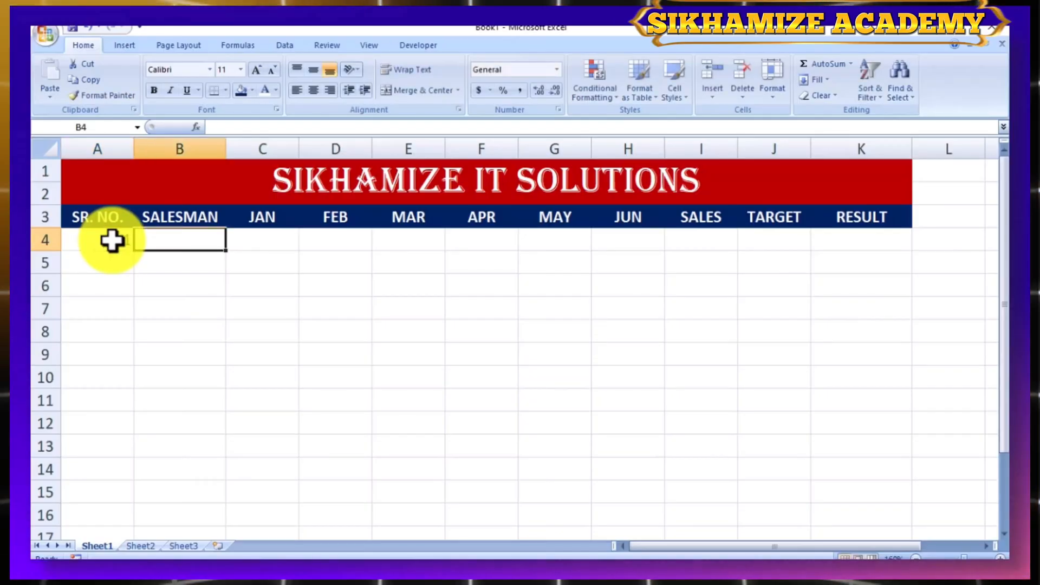
text(R)
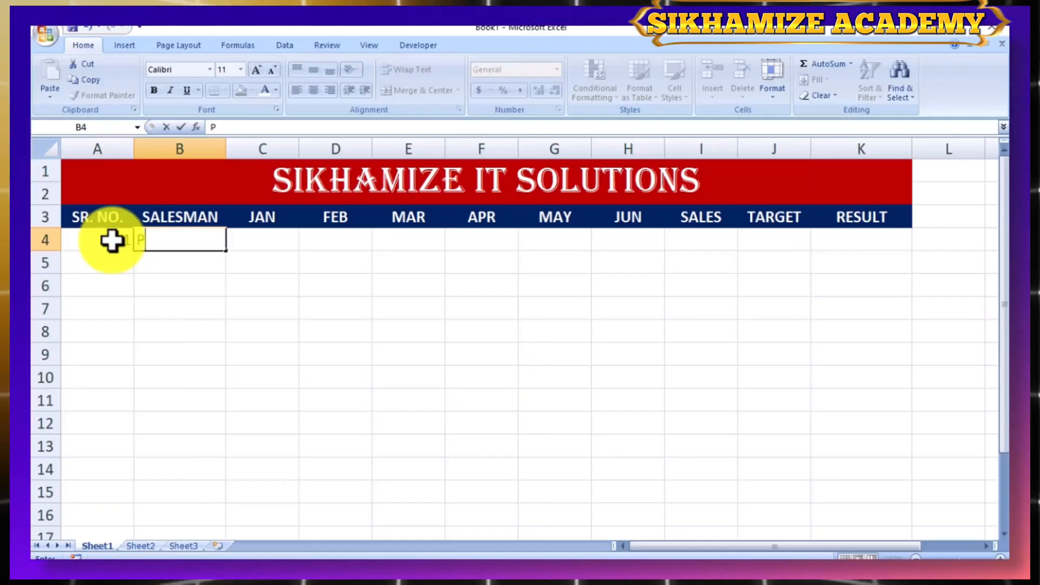
text(RITAM)
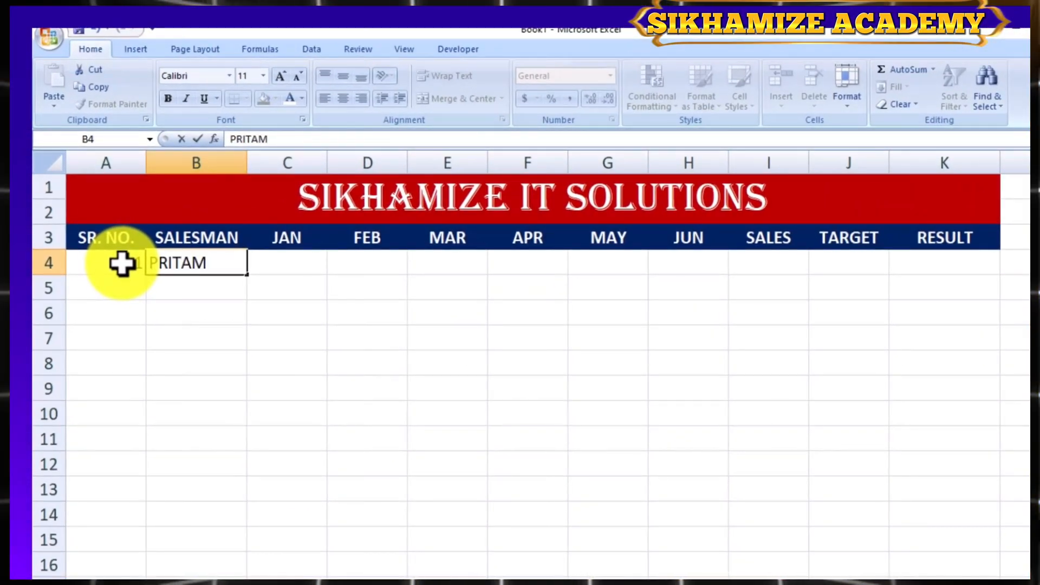
key(Tab)
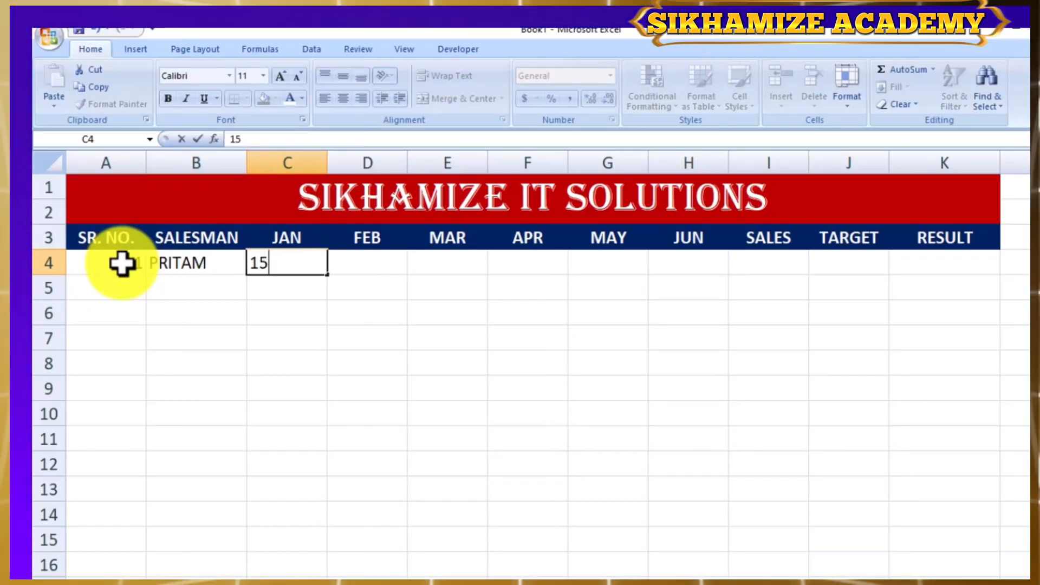
- Enter the first salesman's January to June sales in C4:H4 as 1500, 4000, 3000, 1400, 1200 and 4500
key(Tab)
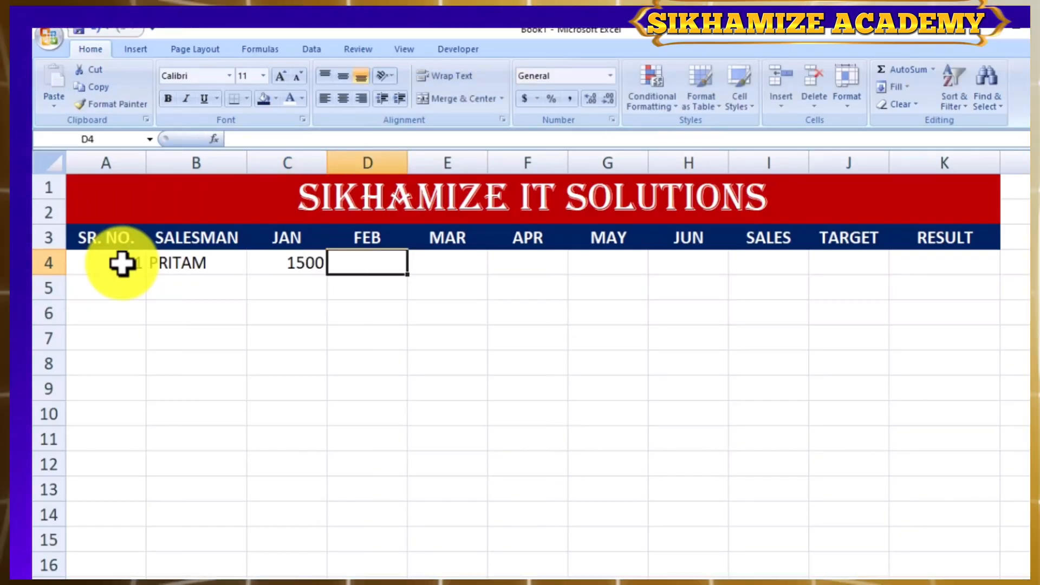
text(4000)
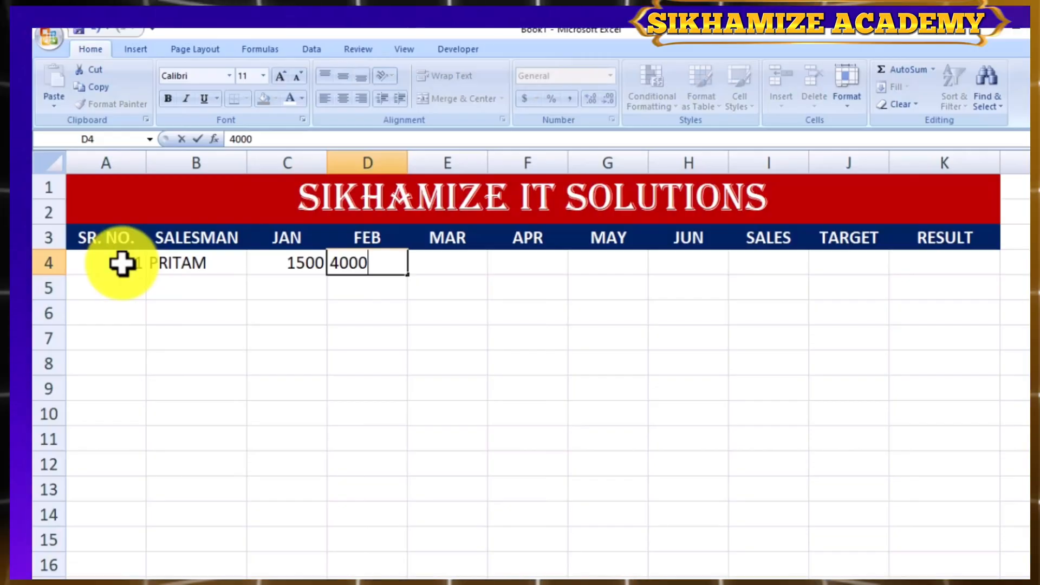
key(Tab)
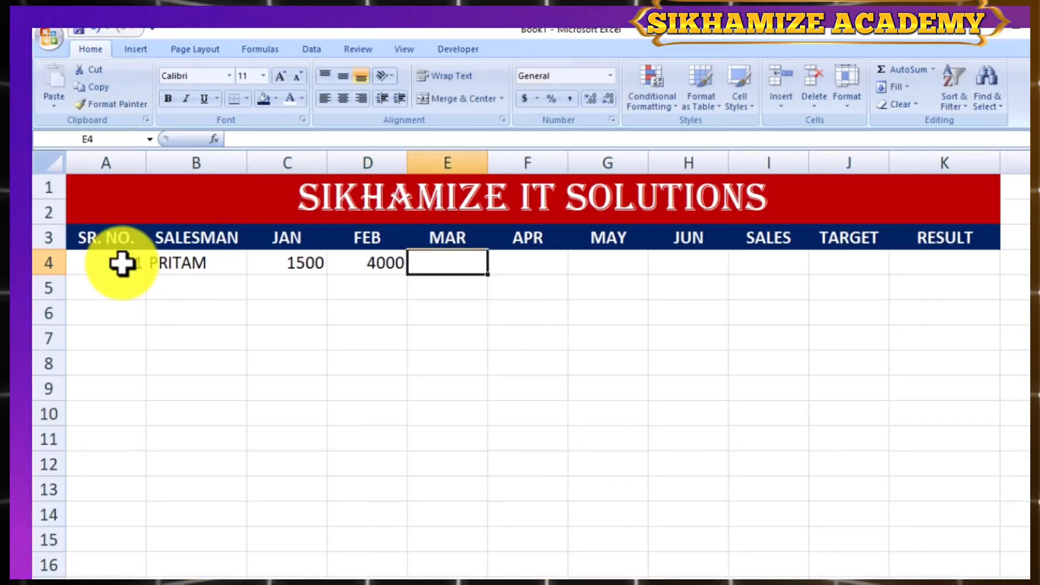
text(3000)
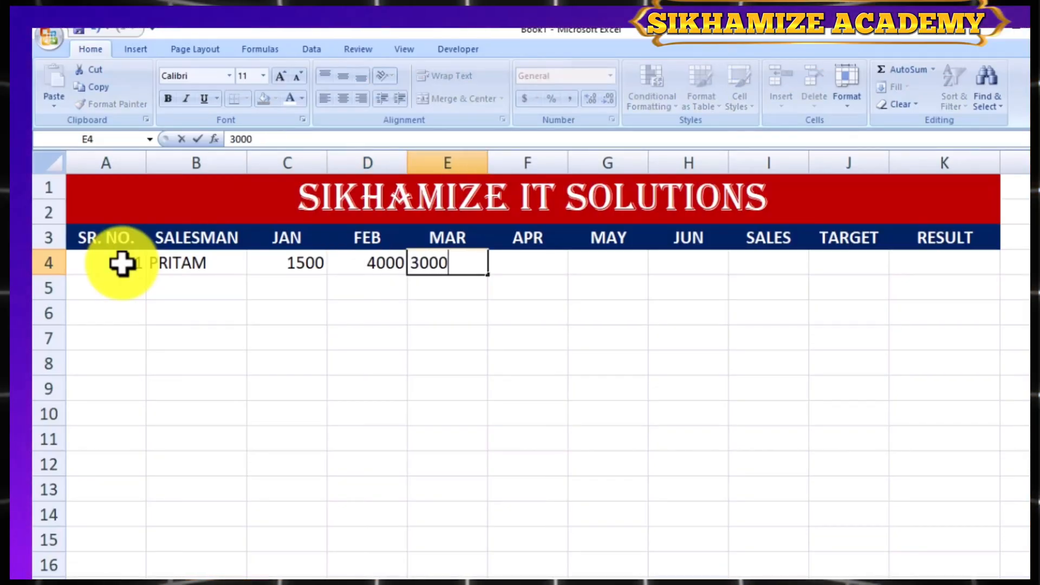
key(Tab)
text(14)
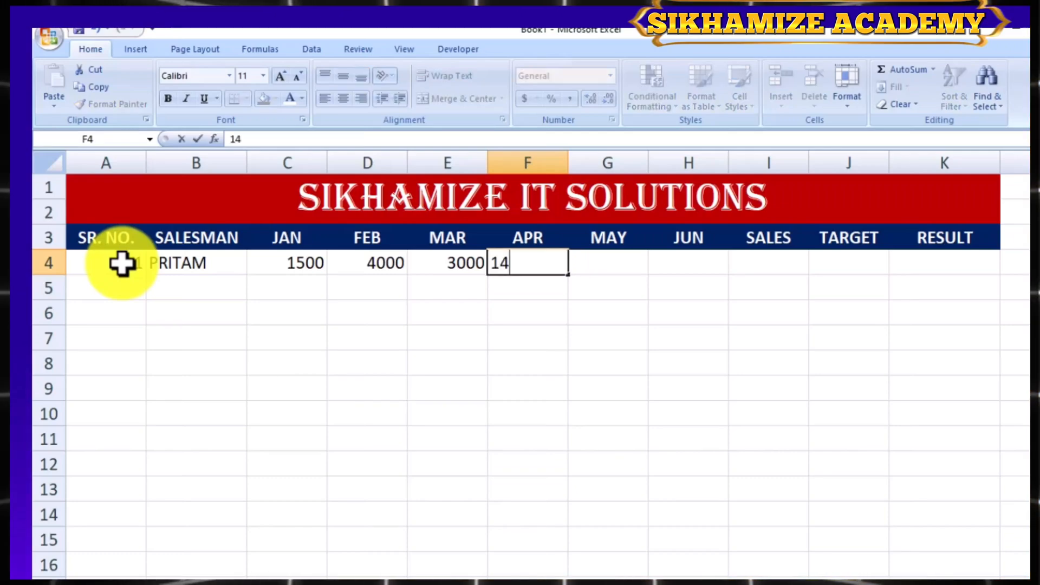
key(Tab)
text(12)
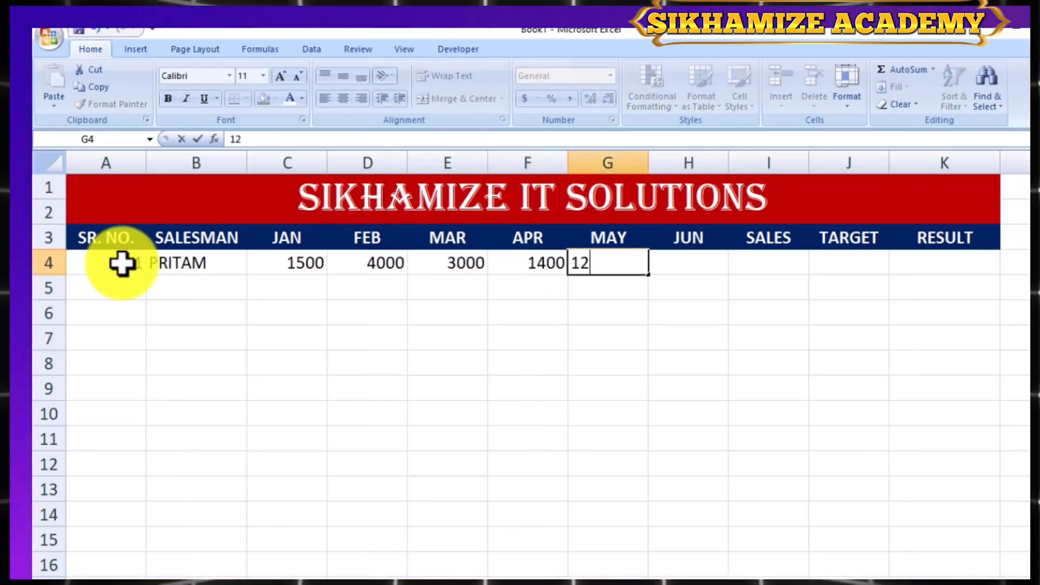
key(Tab)
text(4)
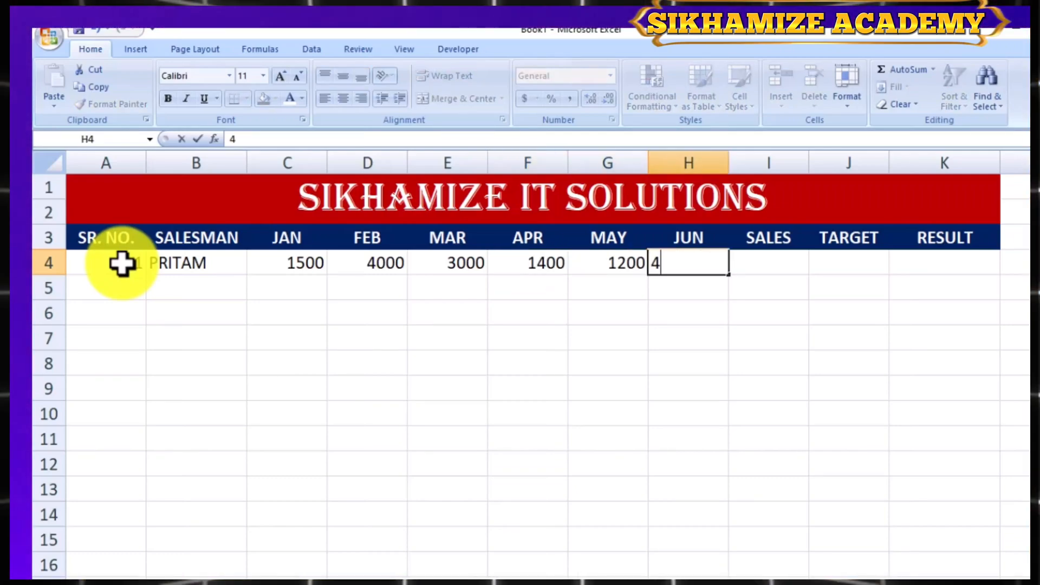
text(500)
key(Tab)
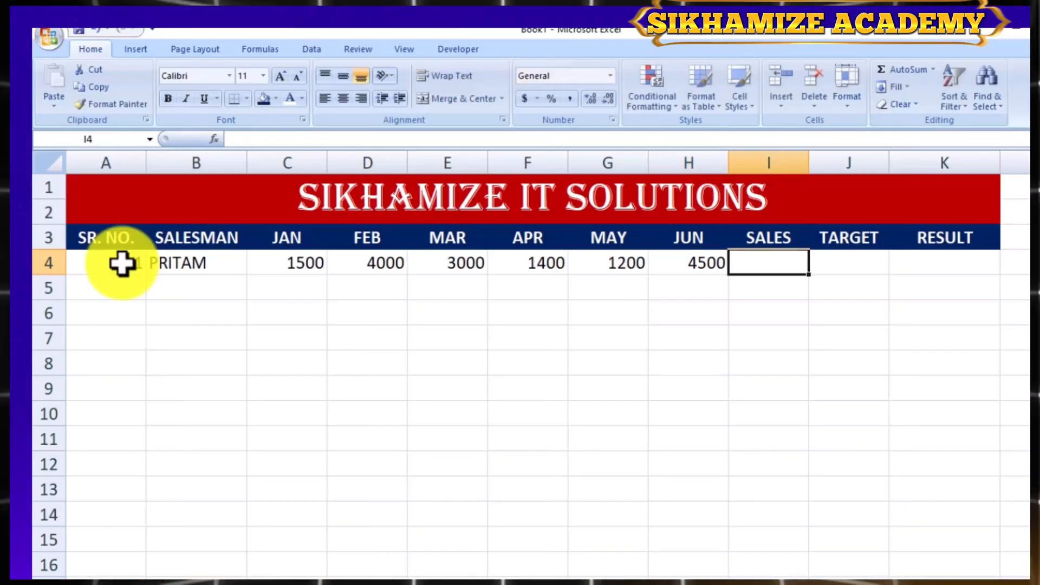
- Enter 10000 as the first salesman's target in J4
click(863, 262)
text(10000)
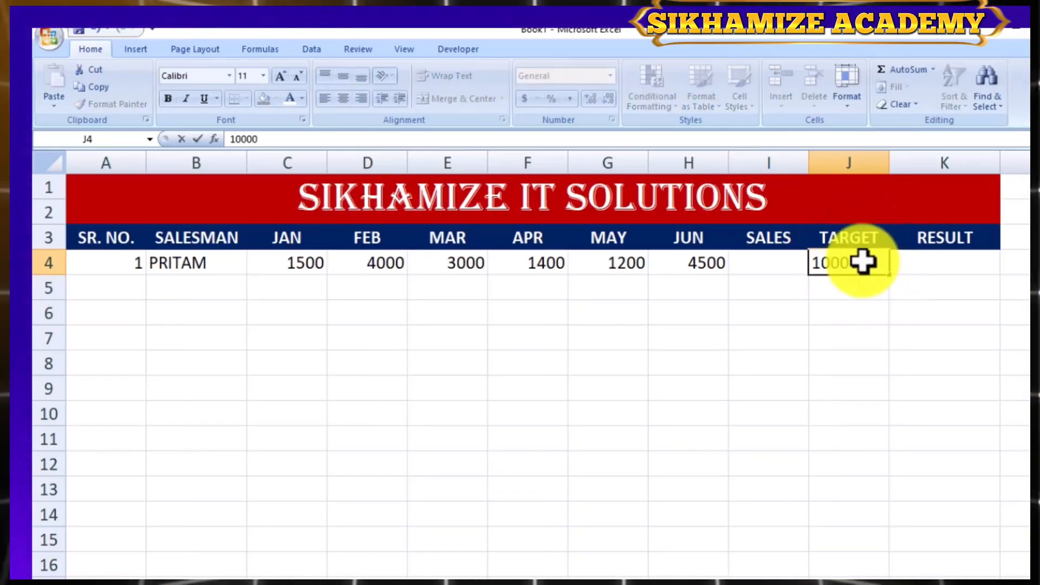
key(Return)
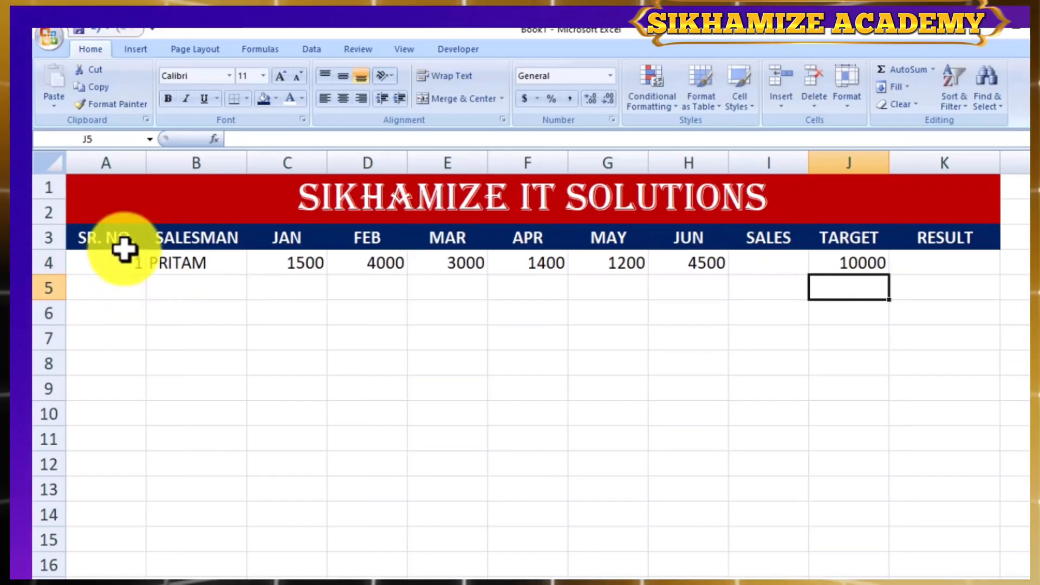
- Paste the prepared records for ten salesmen, with monthly sales and targets, into rows 4 to 13 of the table
drag(130, 258, 804, 480)
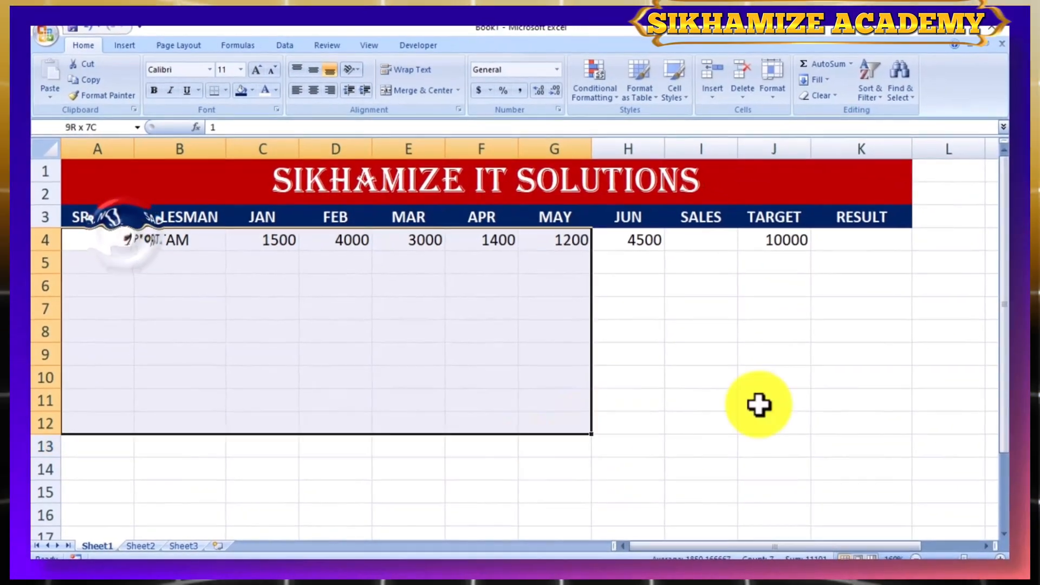
key(ctrl+v)
click(477, 497)
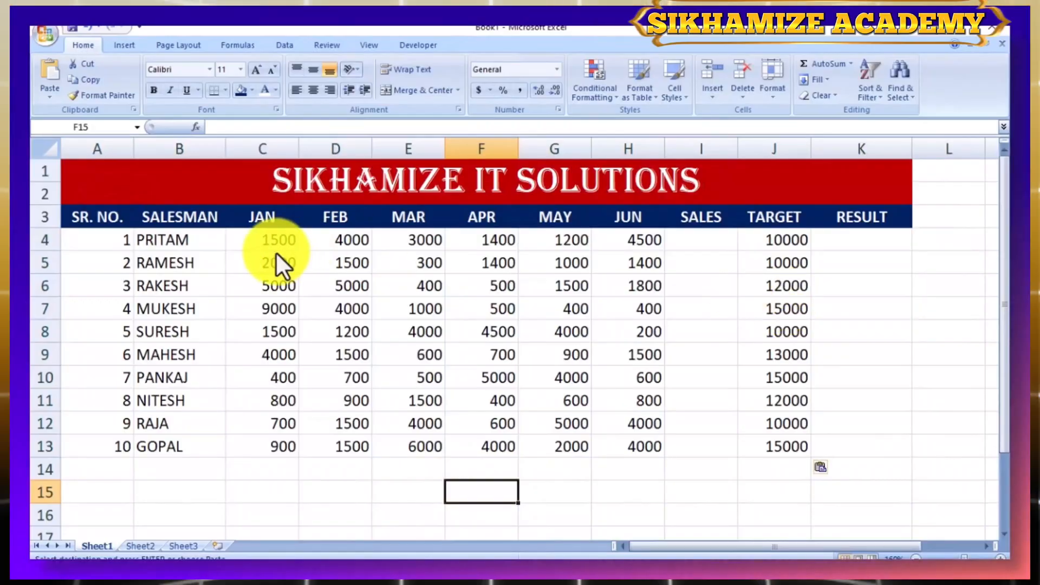
- Apply All Borders to the whole report from the title down to row 13, columns A to K
drag(167, 190, 258, 444)
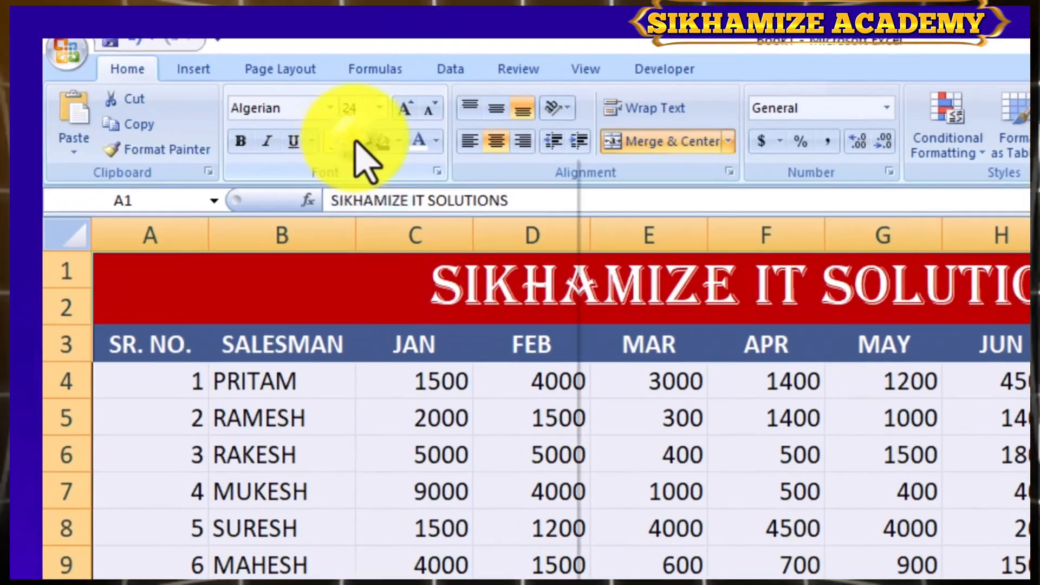
click(356, 142)
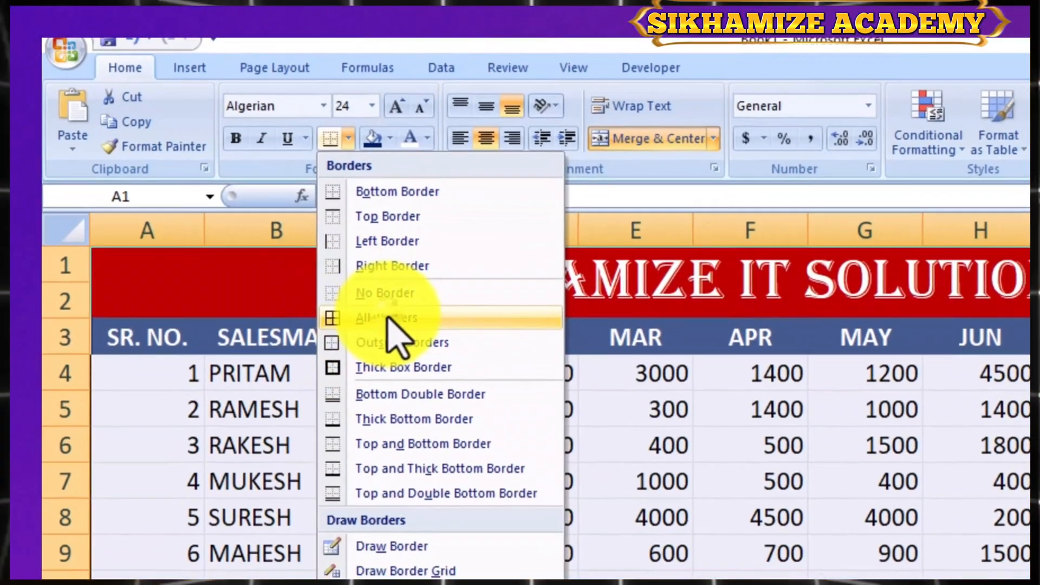
click(339, 352)
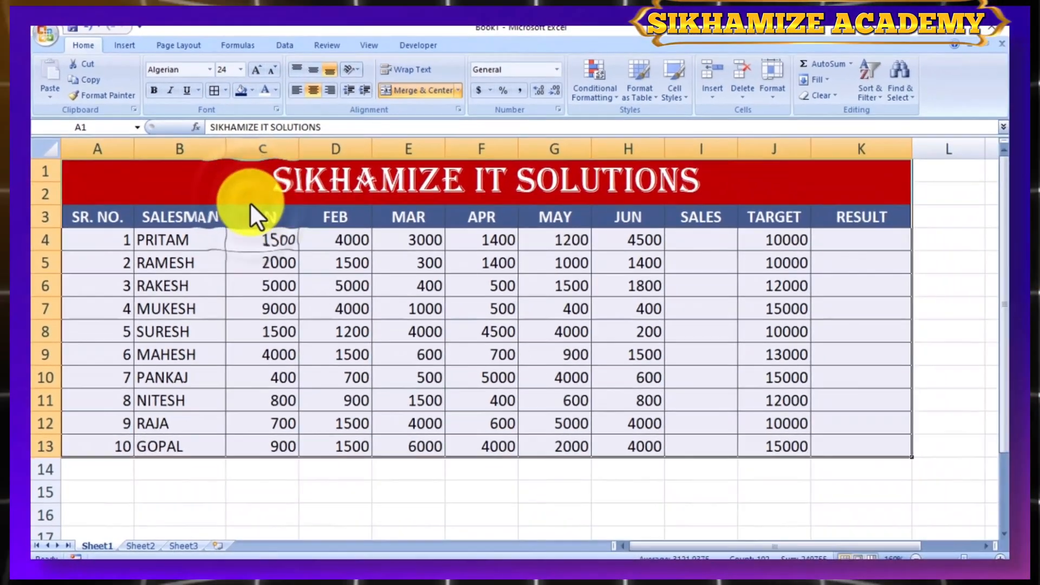
click(414, 373)
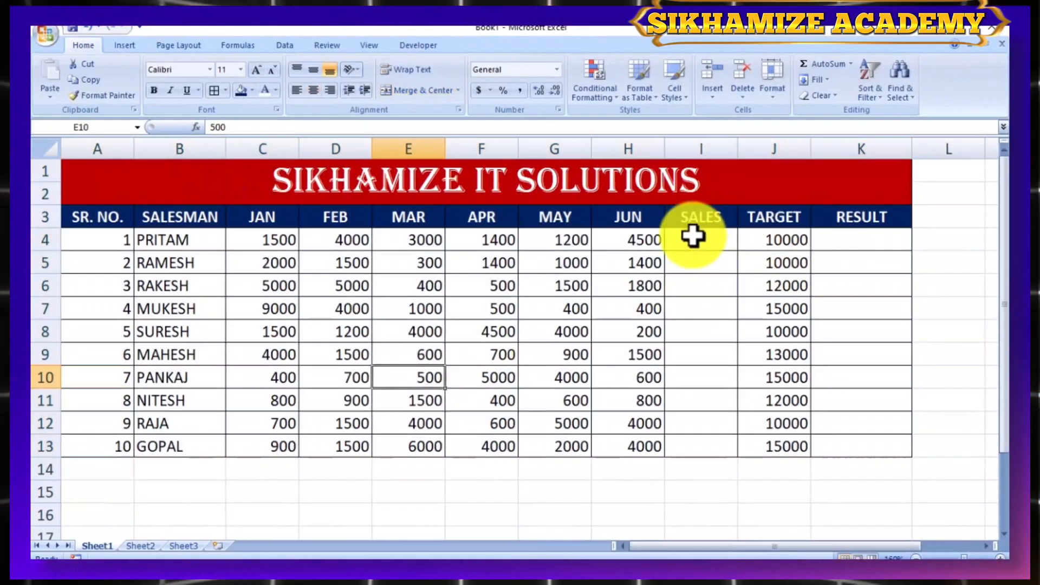
- Examine the first salesman's row, from the name and monthly sales to the SALES, TARGET and RESULT cells
click(693, 233)
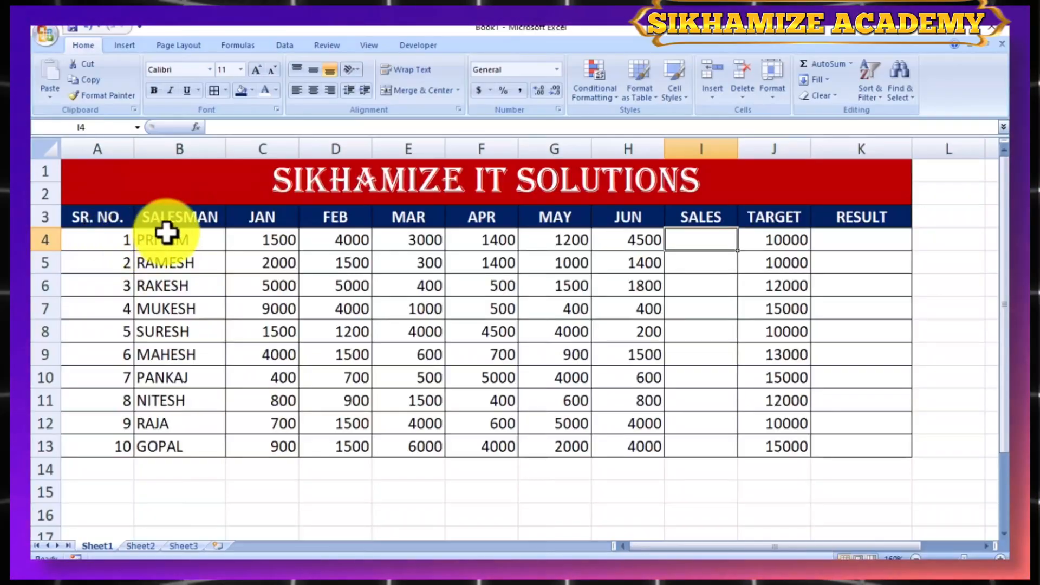
drag(165, 236, 294, 219)
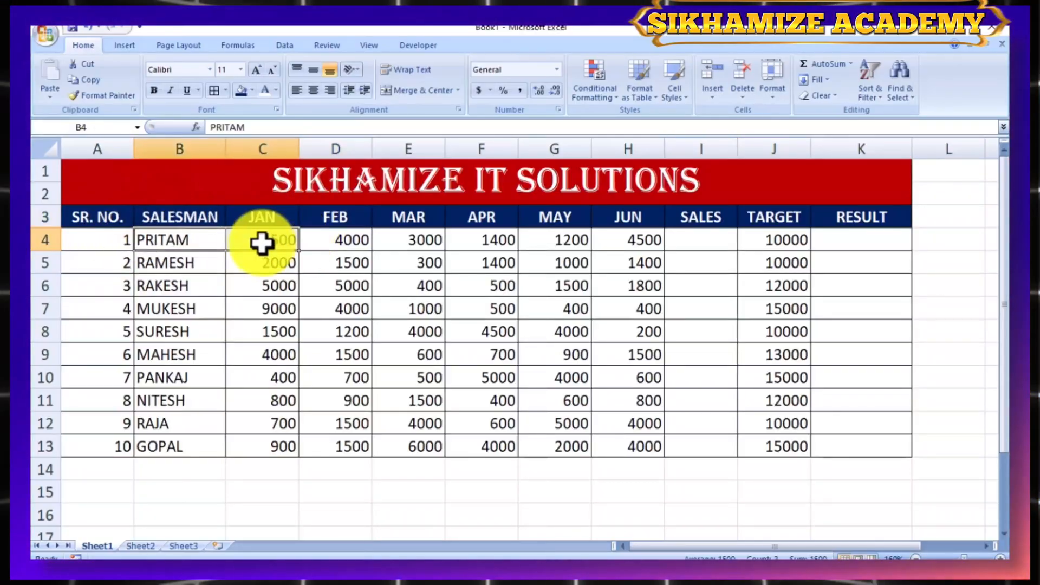
click(262, 242)
click(364, 237)
click(431, 236)
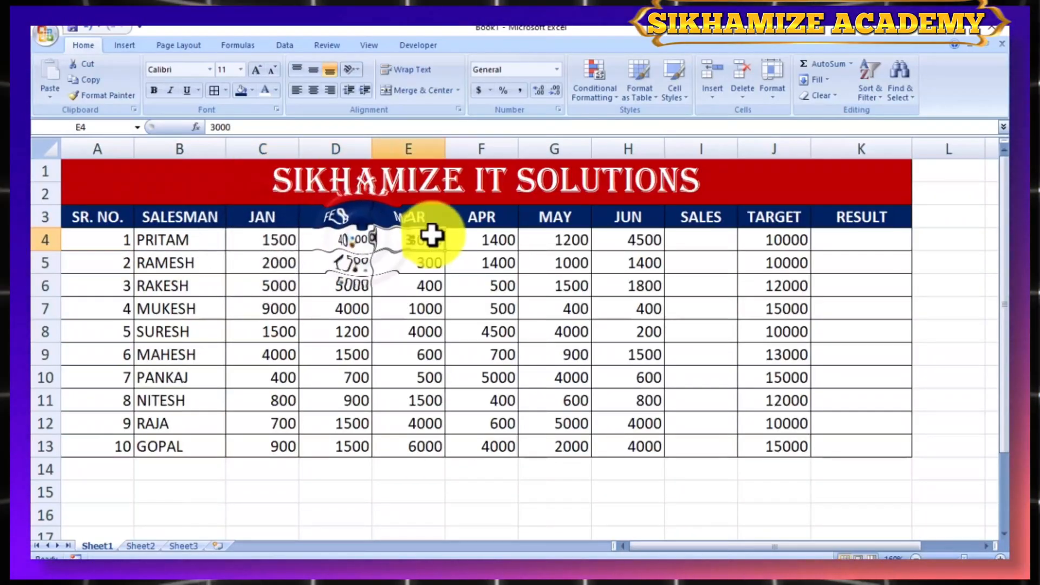
click(696, 240)
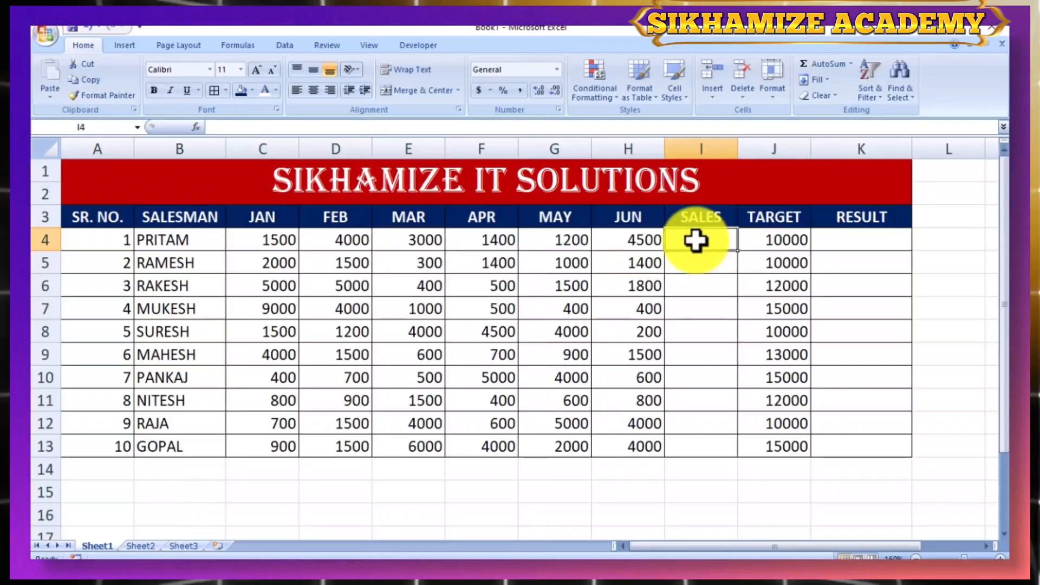
click(770, 245)
double_click(843, 233)
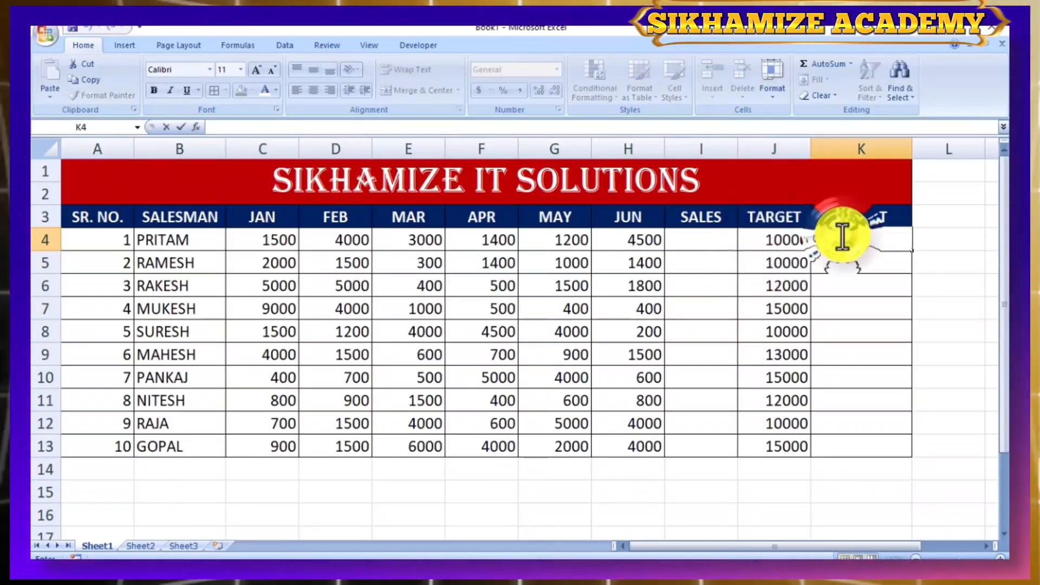
click(968, 257)
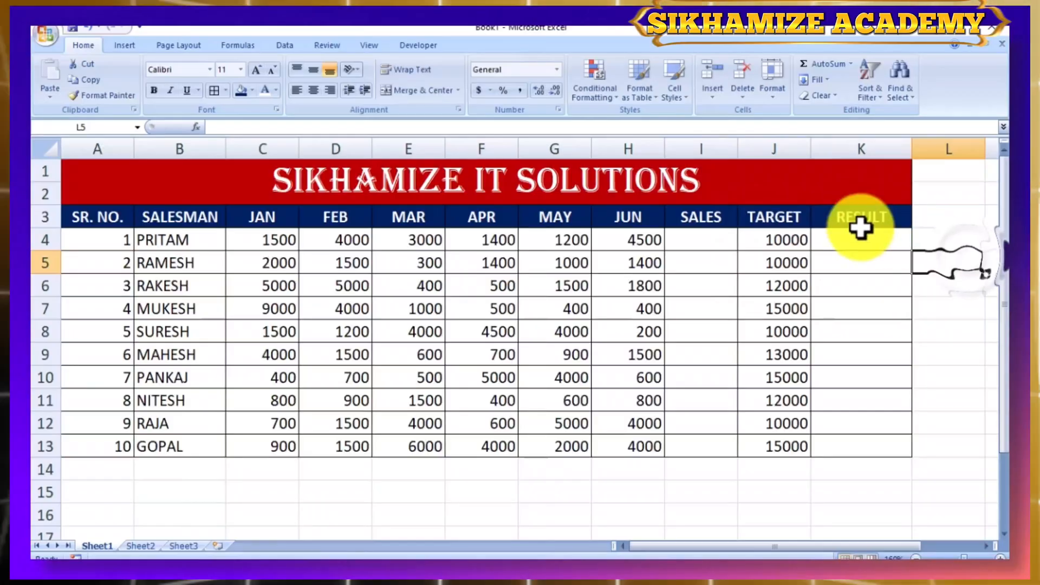
click(860, 223)
click(831, 234)
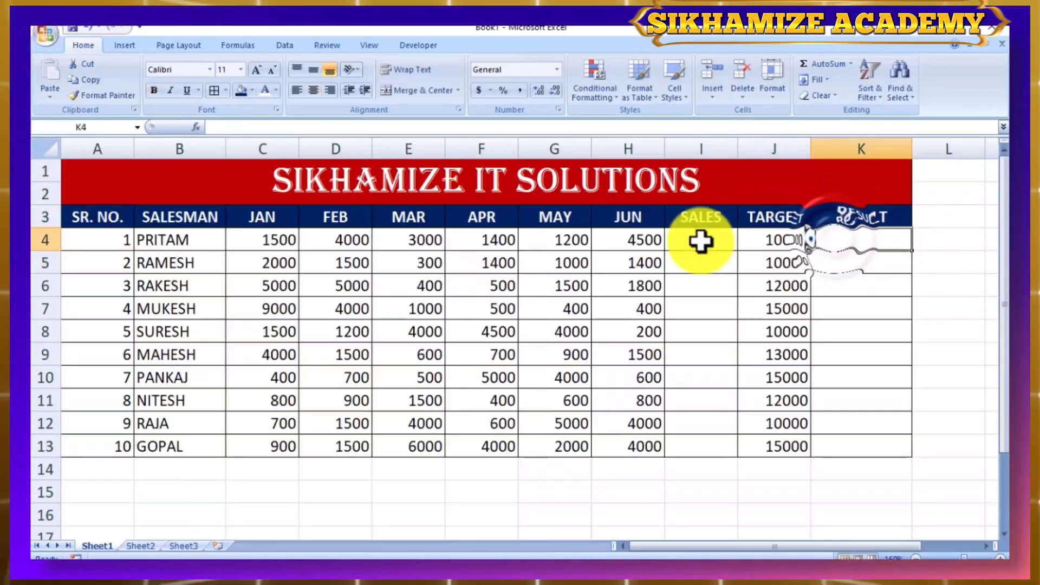
- Enter =SUM(C4:H4) in I4 to total the first salesman's January to June sales
click(701, 241)
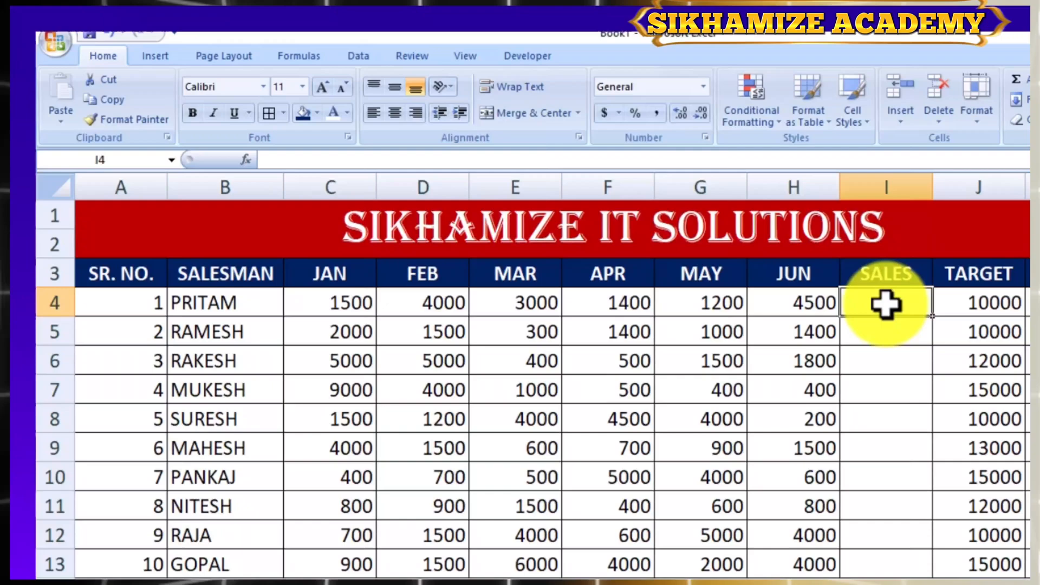
text(=)
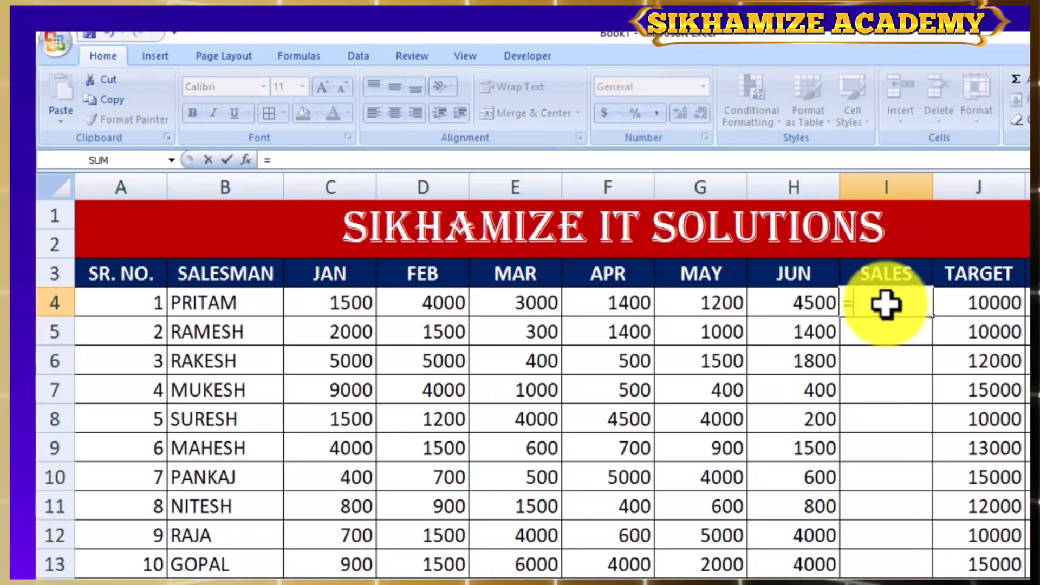
text(sum)
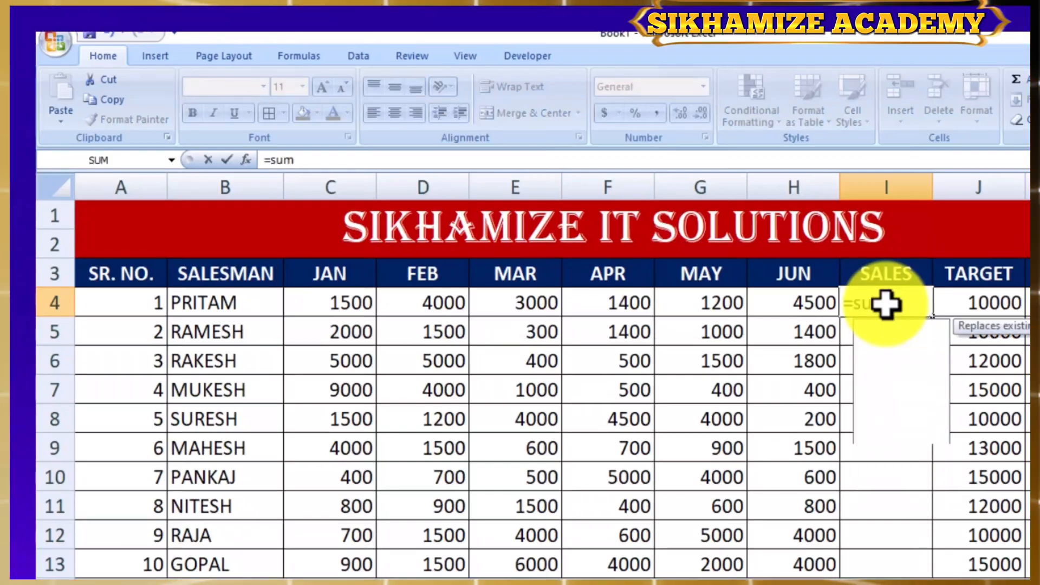
key(Tab)
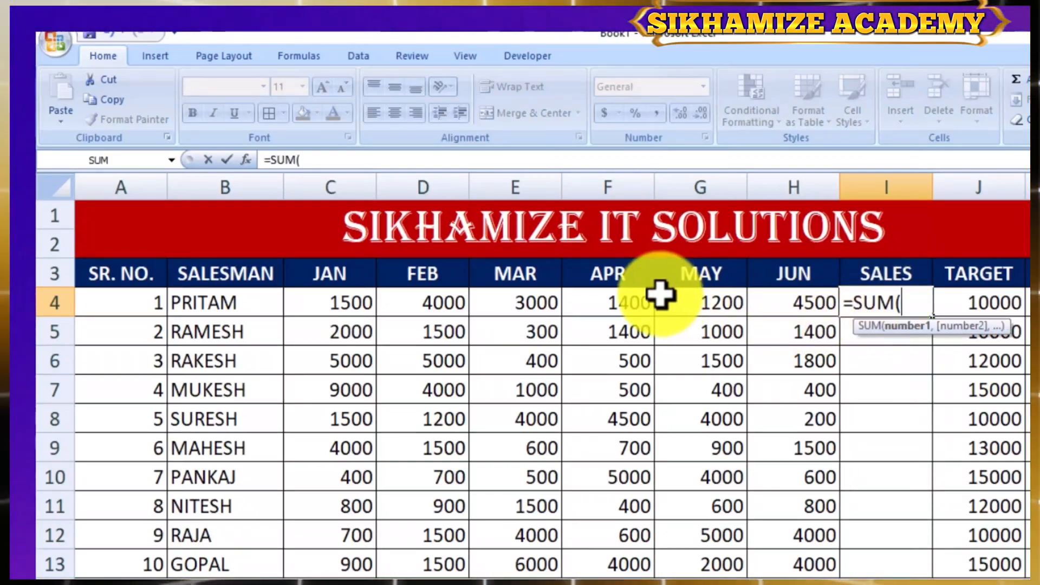
drag(336, 299, 835, 313)
key(Return)
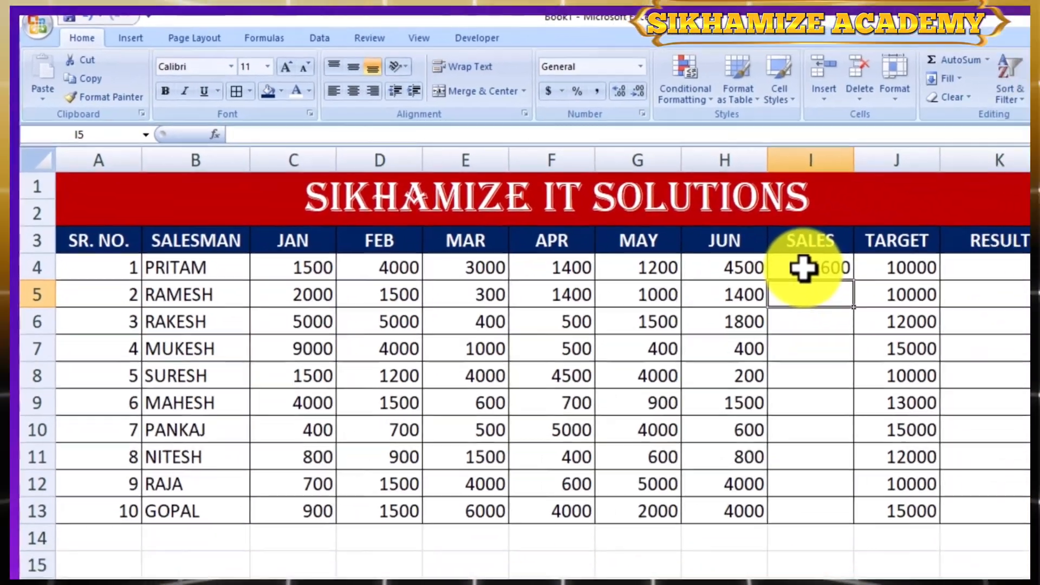
- Copy the SUM formula from I4 down the SALES column to I13
click(879, 303)
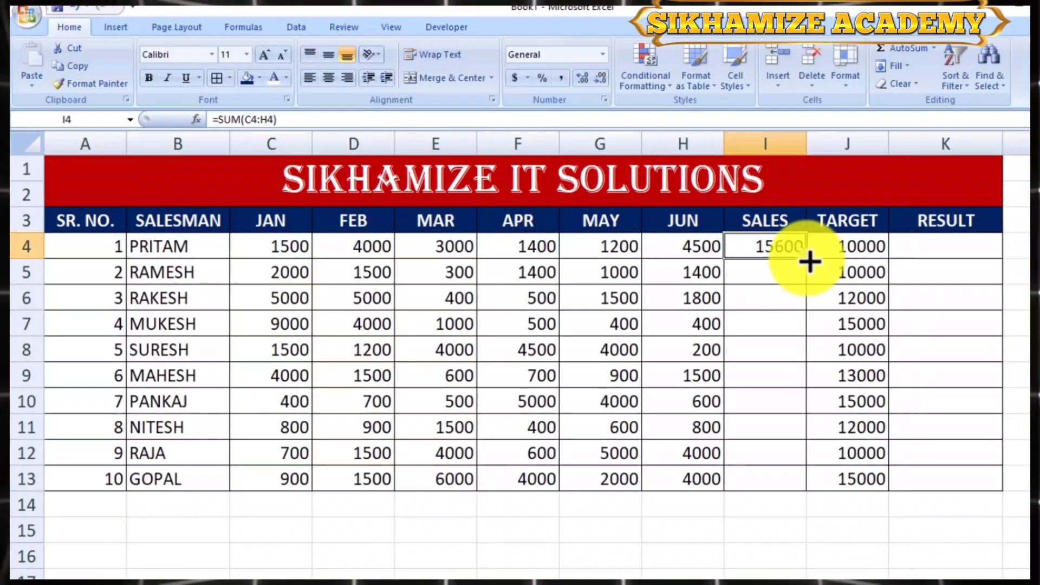
drag(810, 262, 793, 499)
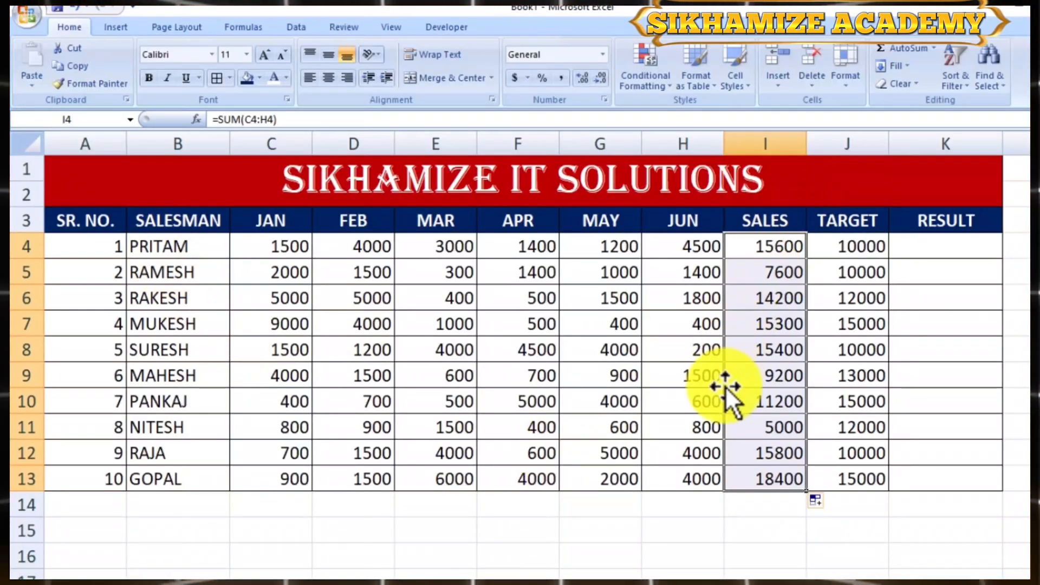
click(753, 547)
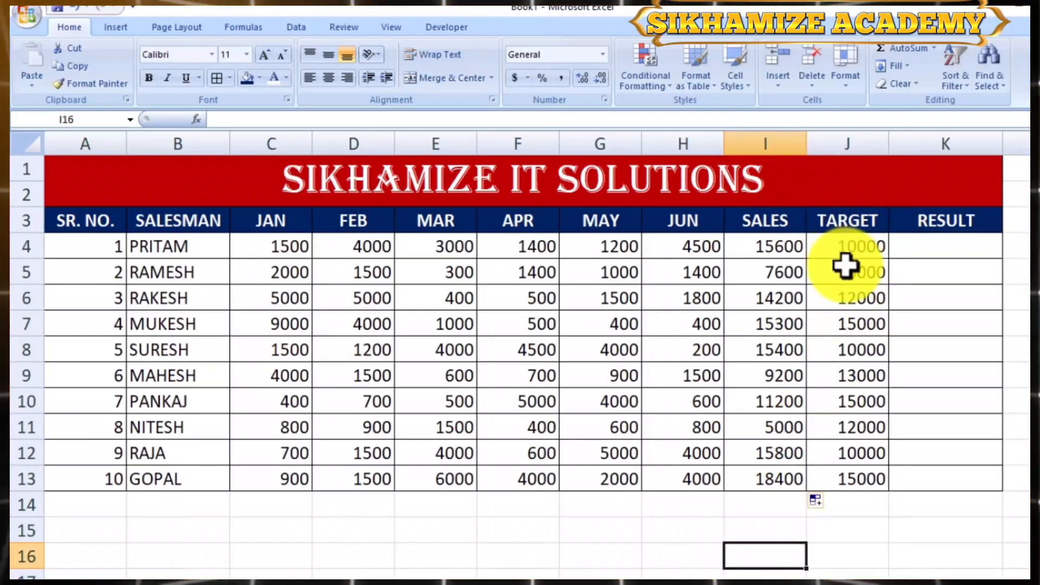
- Begin a formula in K4 for the first salesman's result
click(868, 251)
click(930, 252)
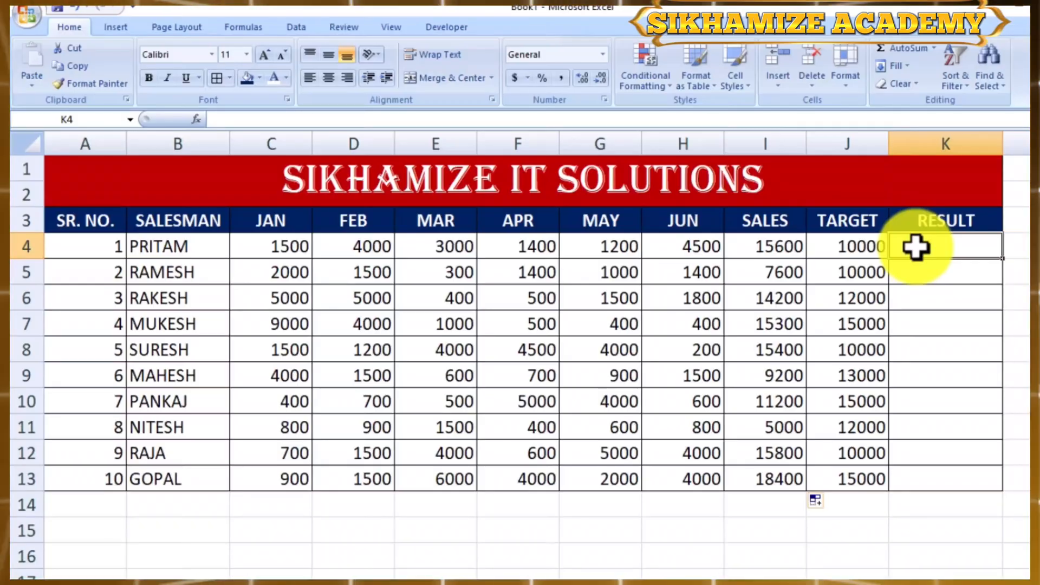
text(=)
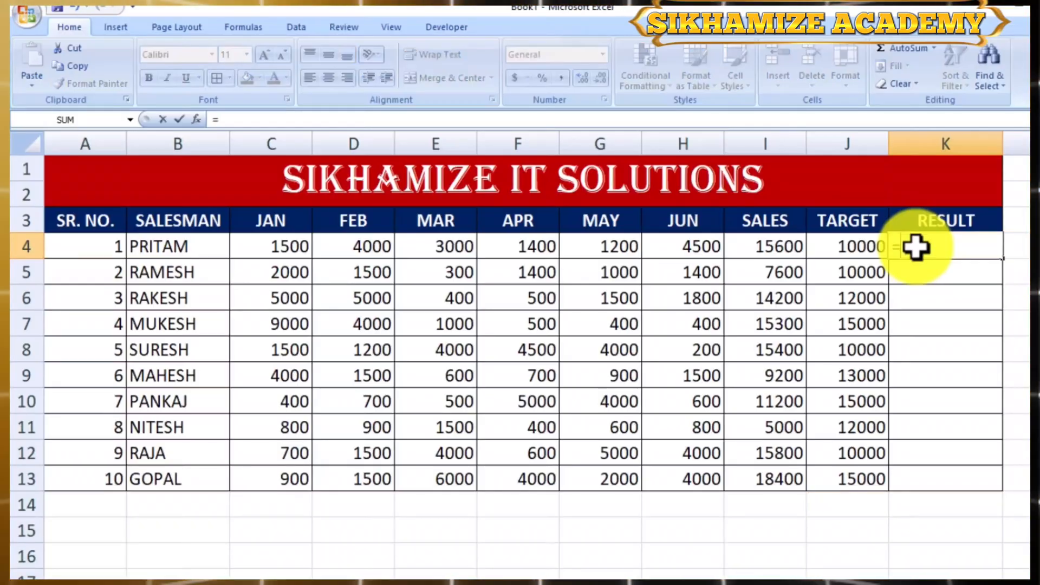